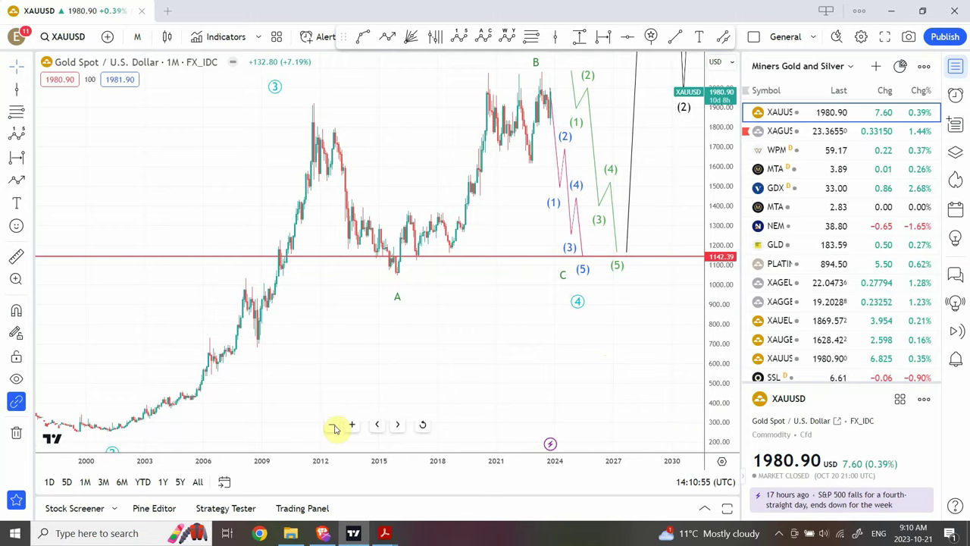
- Zoom the monthly gold chart out and pan left to show its full price history
click(334, 426)
click(335, 426)
click(334, 426)
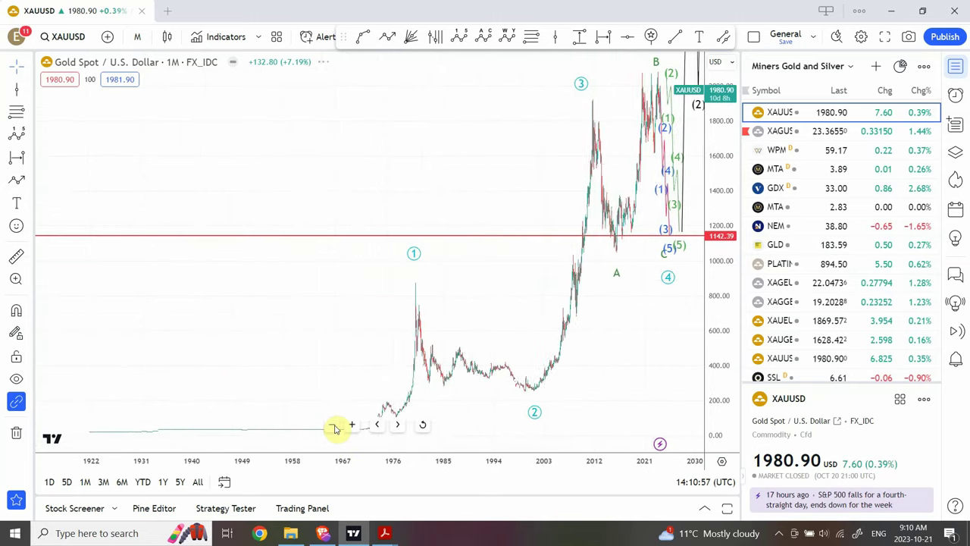
click(334, 426)
drag(511, 167, 259, 188)
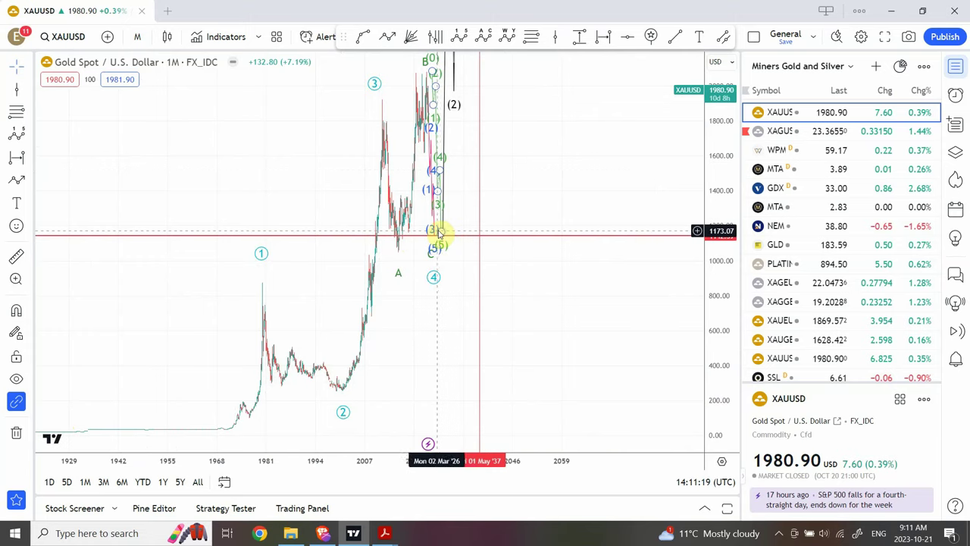
- Compress the price scale until the wave (5) top near 7956 fits in view
click(477, 232)
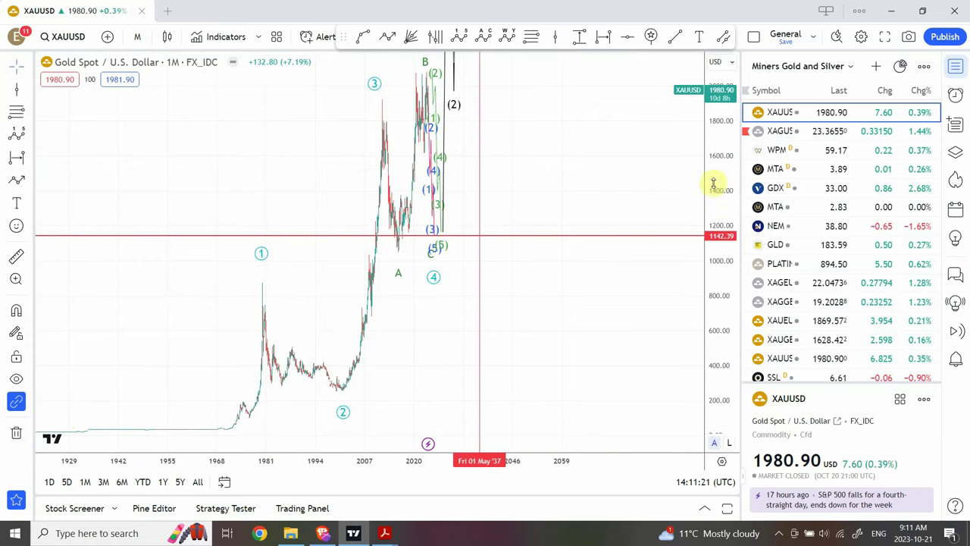
drag(715, 184, 693, 392)
drag(720, 130, 682, 382)
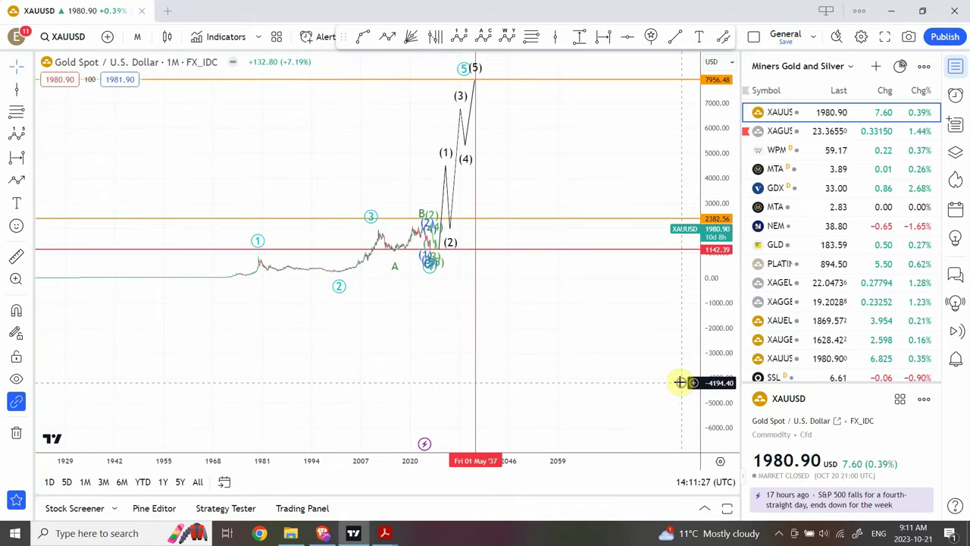
- Reposition one point of the circled primary wave count on the gold chart
click(440, 251)
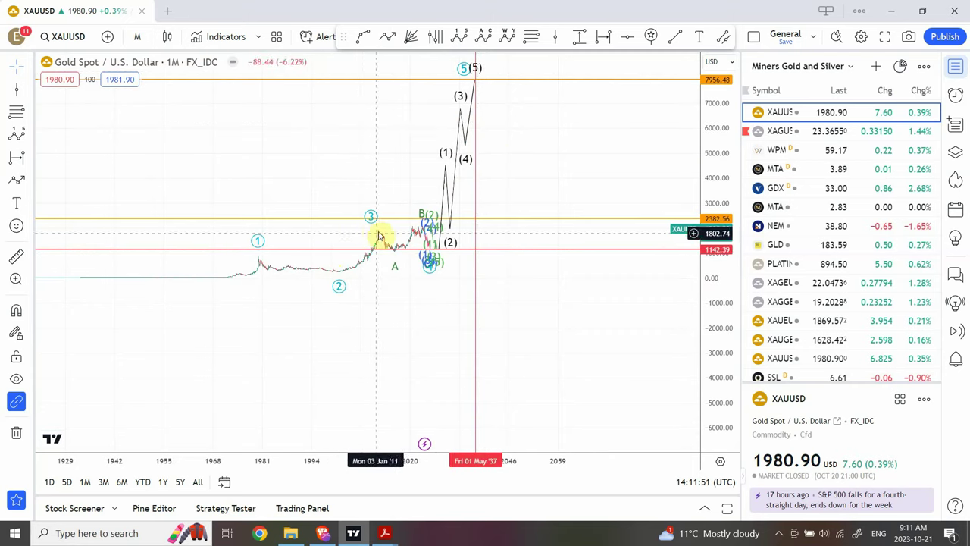
click(334, 271)
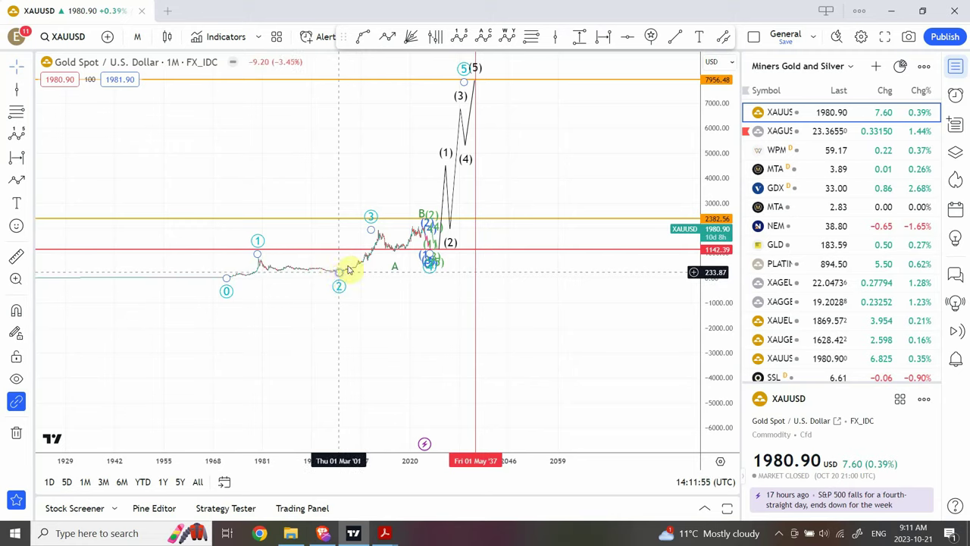
drag(348, 269, 379, 223)
click(384, 223)
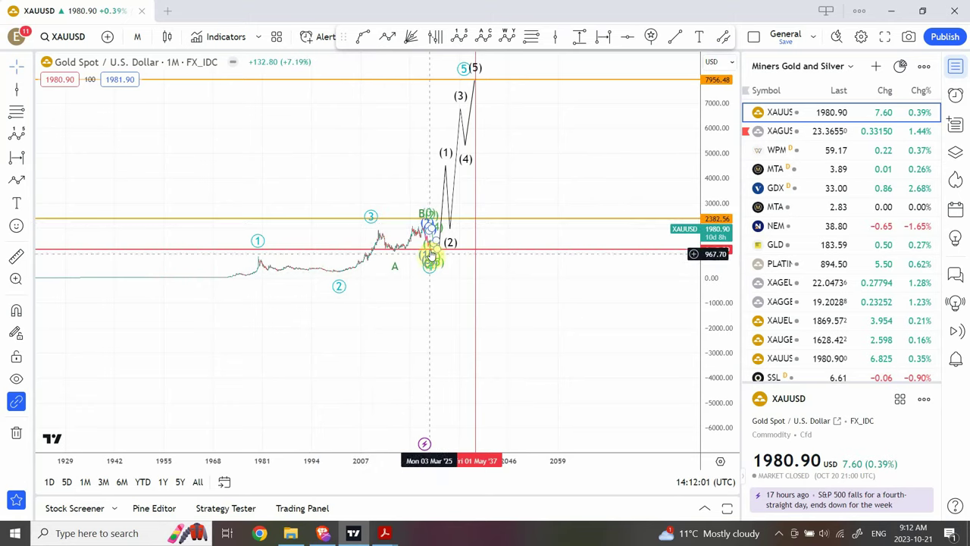
- Inspect the wave drawings near 2025, then auto-fit the price scale to the price history
click(432, 250)
click(435, 252)
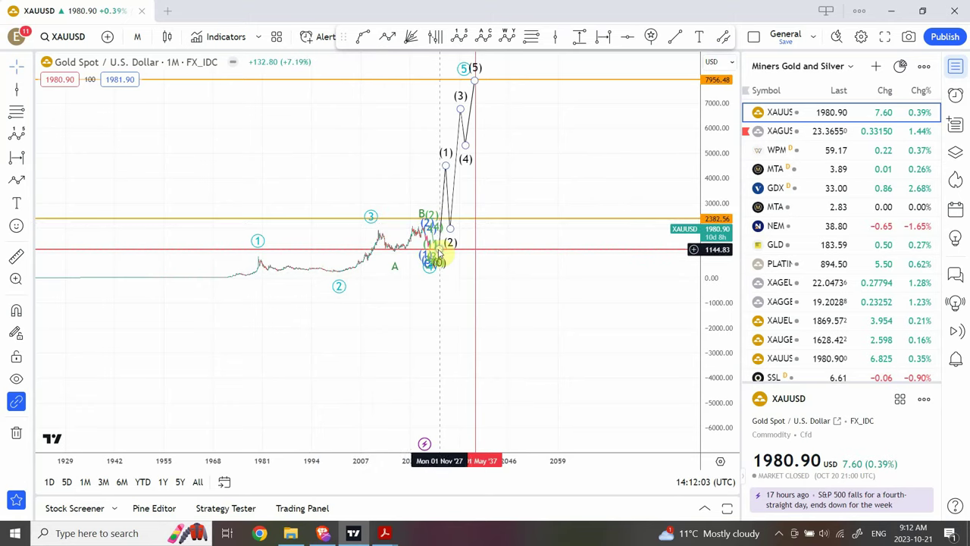
click(436, 253)
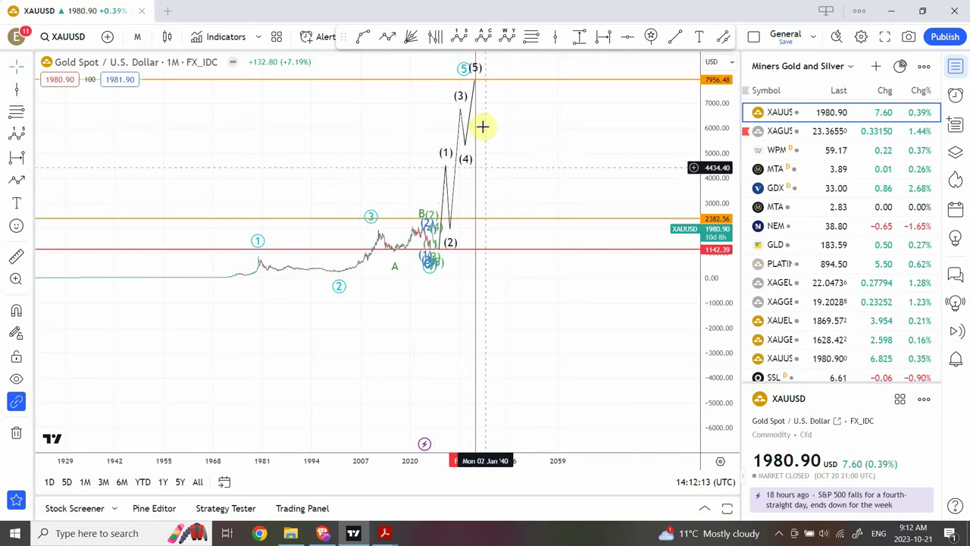
click(461, 188)
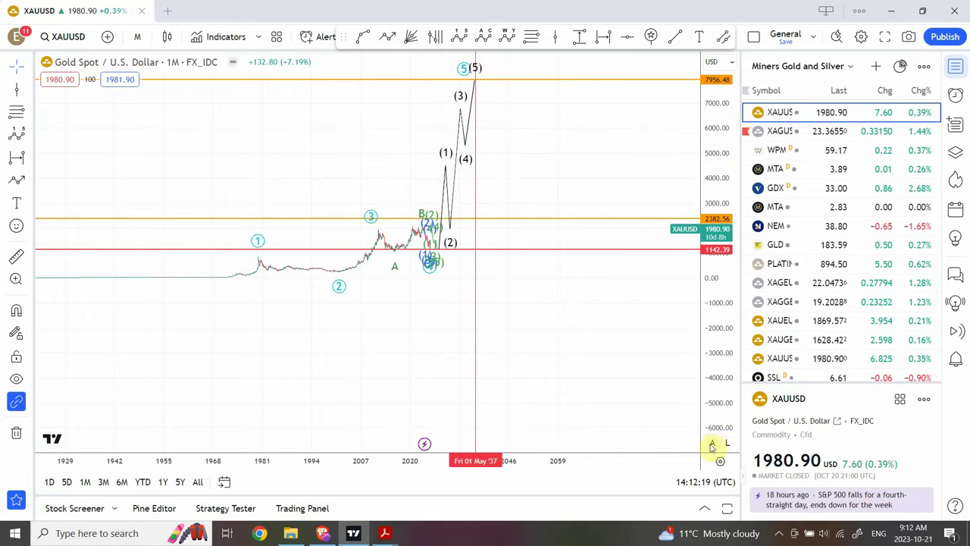
click(712, 443)
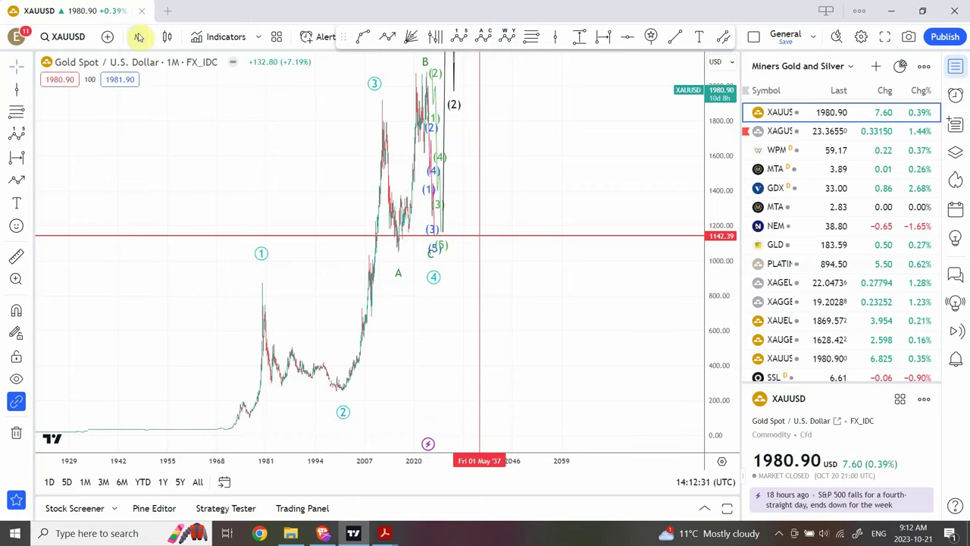
- Switch gold to weekly candles and shift the black projection wave slightly later
click(138, 37)
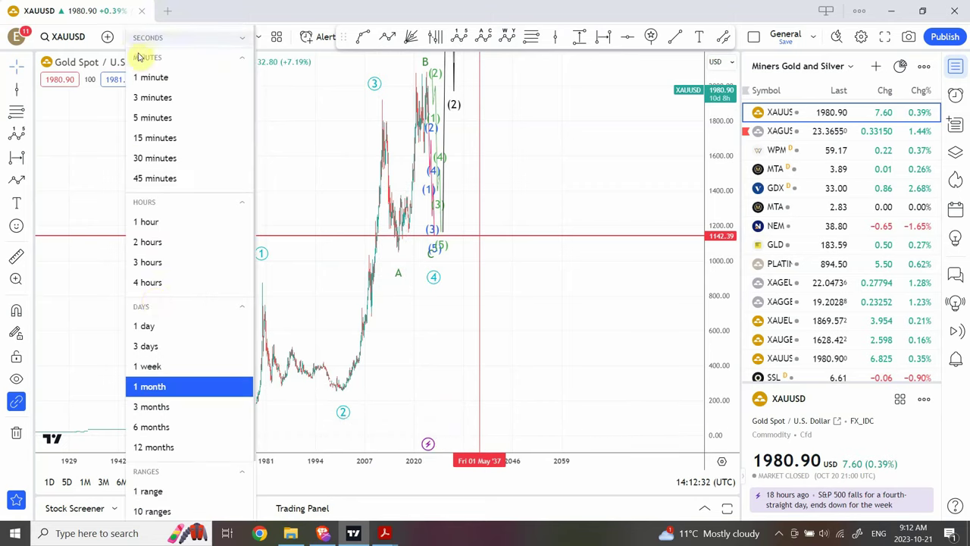
click(151, 366)
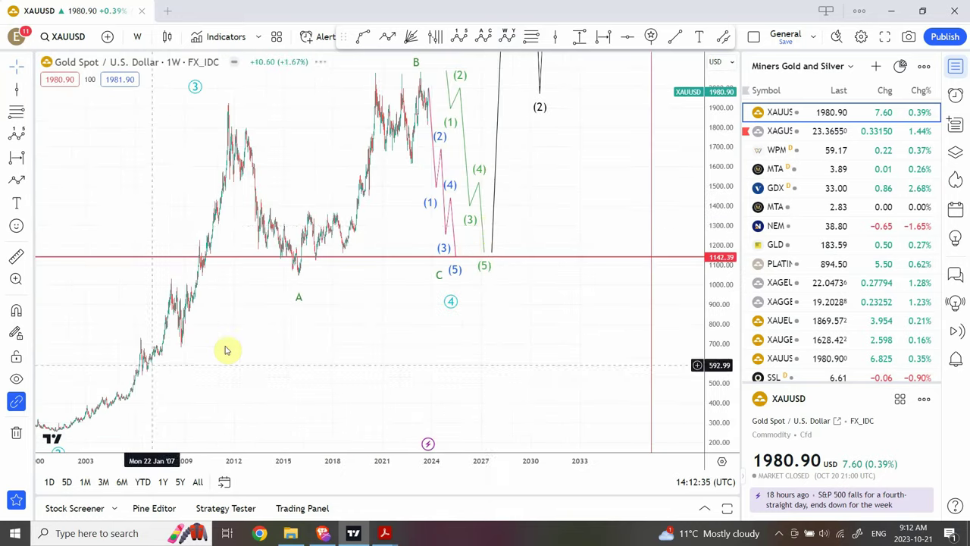
drag(493, 256, 554, 250)
click(580, 230)
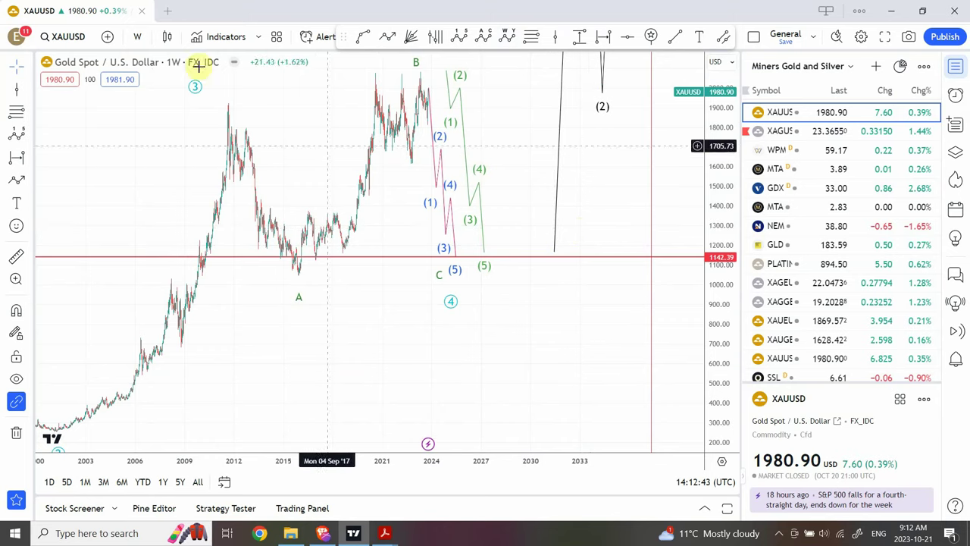
- Zoom in and pan to frame 2006–2032 around the B top and pink and green counts
mouse_move(418, 446)
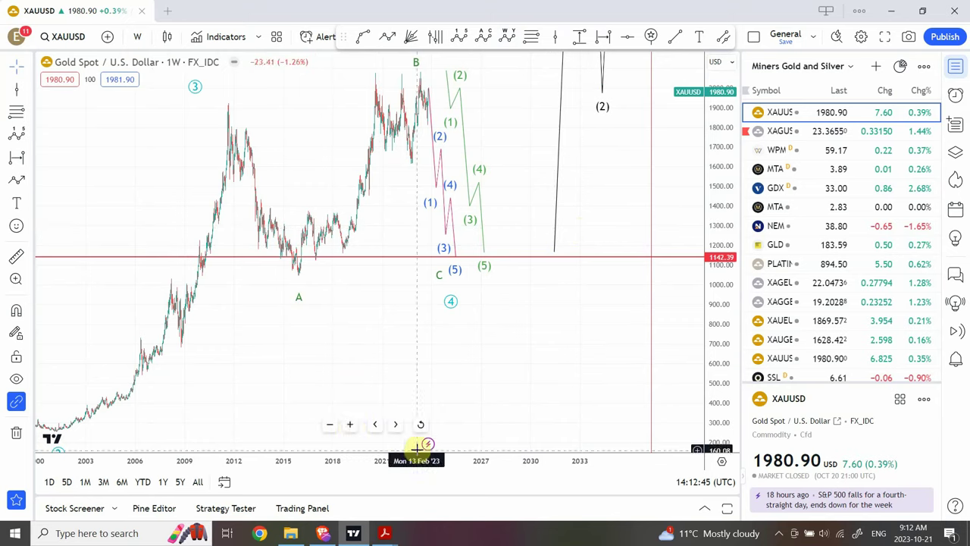
click(350, 425)
click(350, 425)
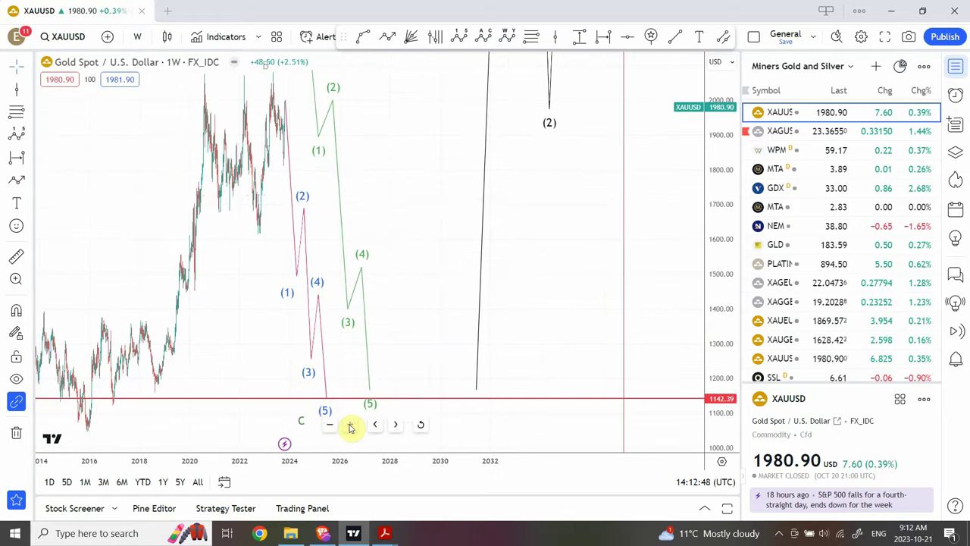
drag(432, 197, 632, 203)
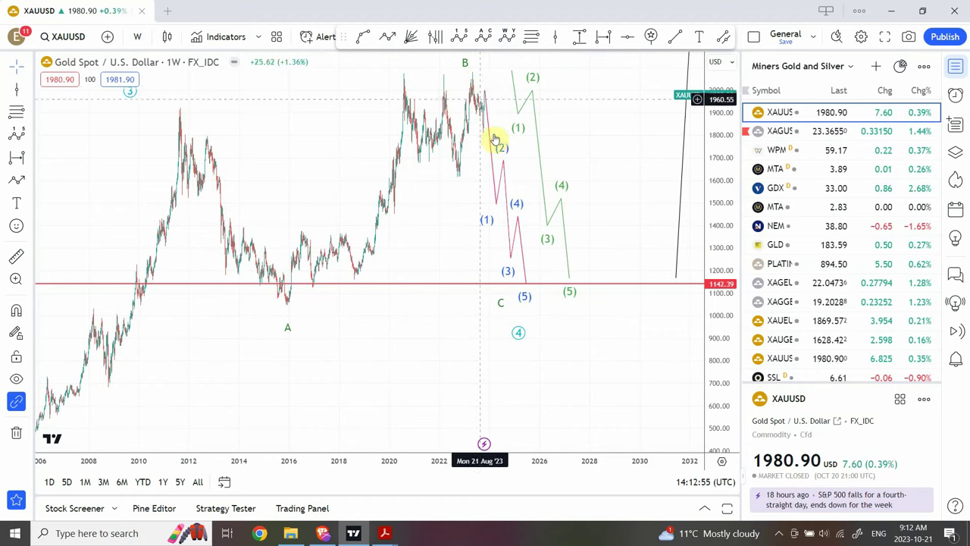
click(522, 264)
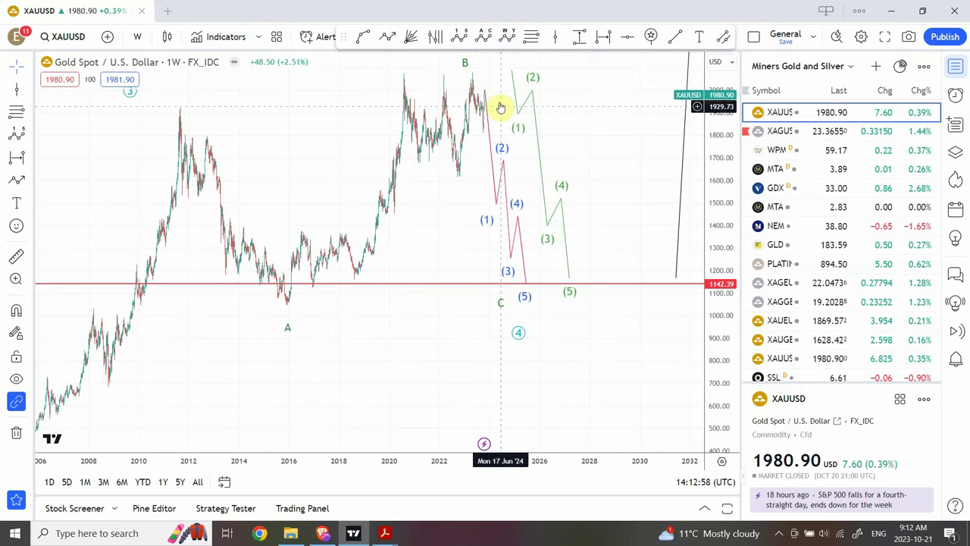
click(605, 149)
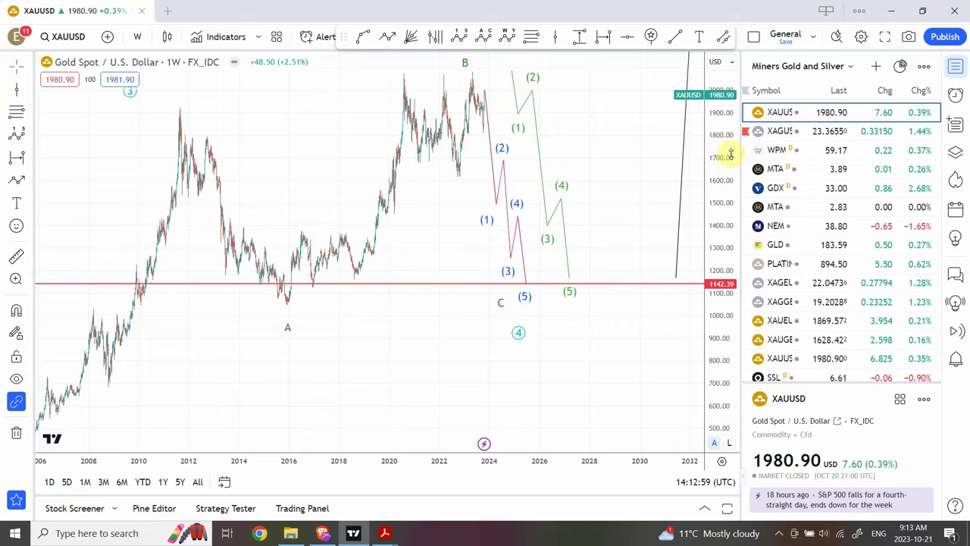
- Widen the price range, centre the chart, and inspect the pink, green and black wave drawings
drag(730, 155, 718, 242)
drag(437, 325, 374, 395)
click(436, 275)
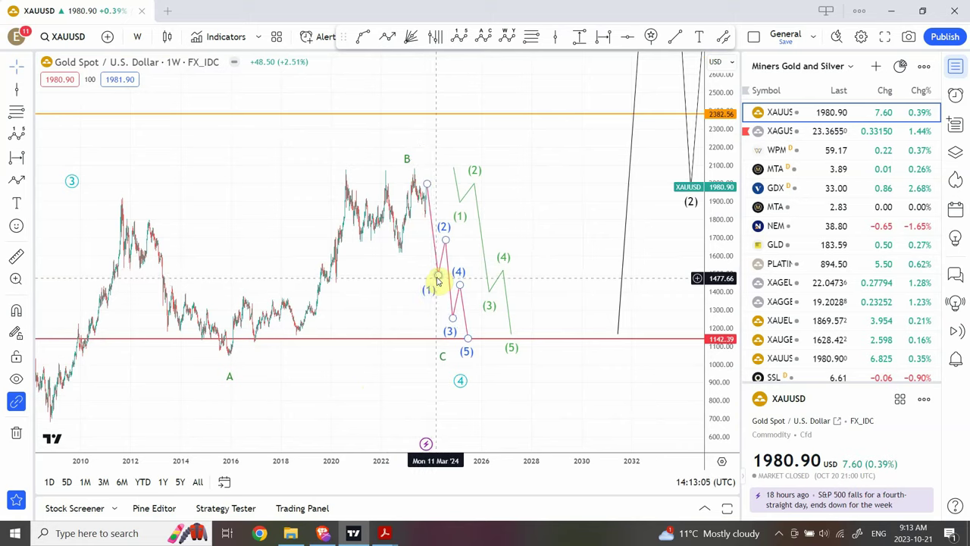
click(484, 247)
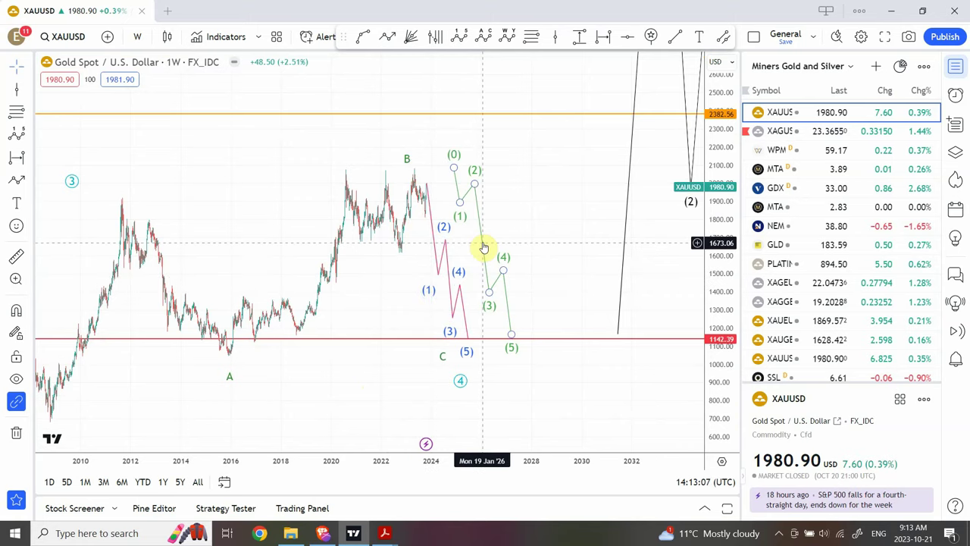
click(510, 299)
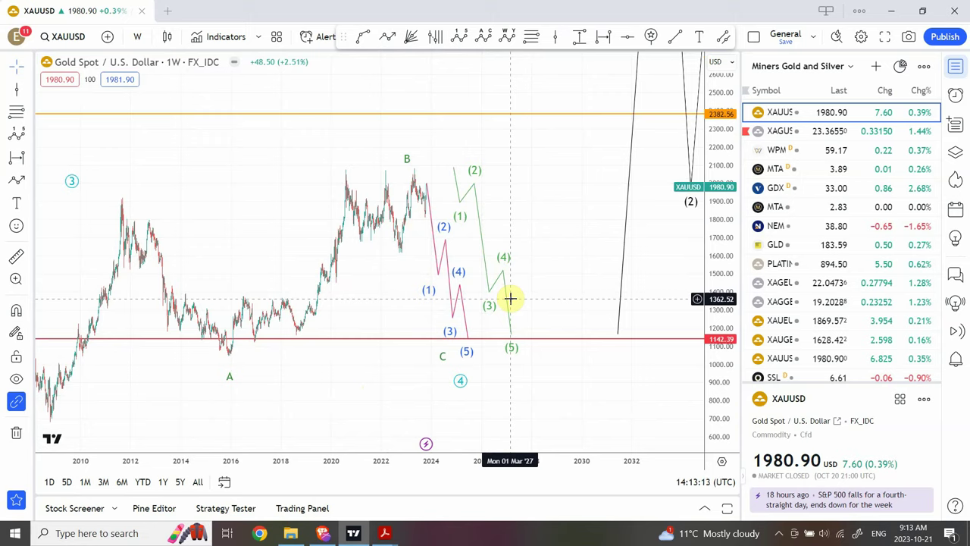
click(628, 176)
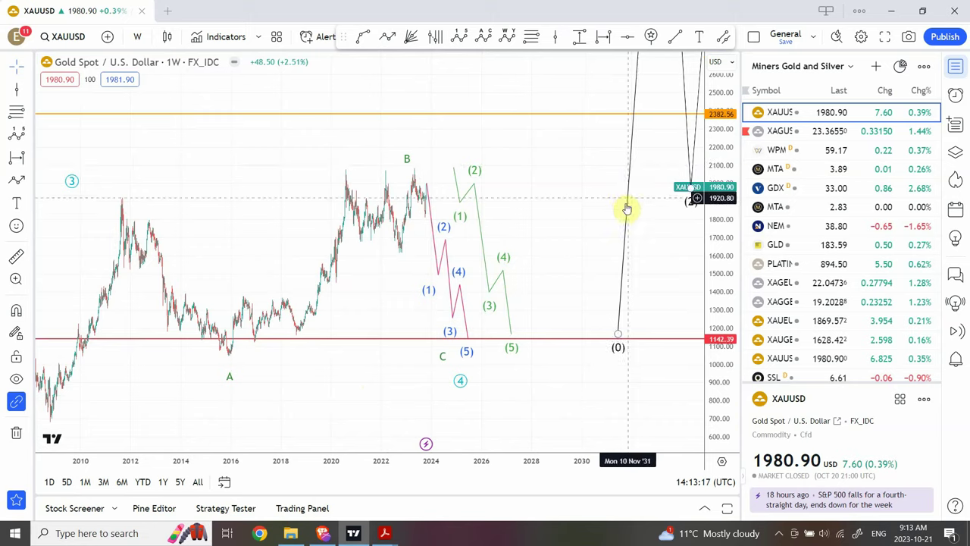
click(421, 185)
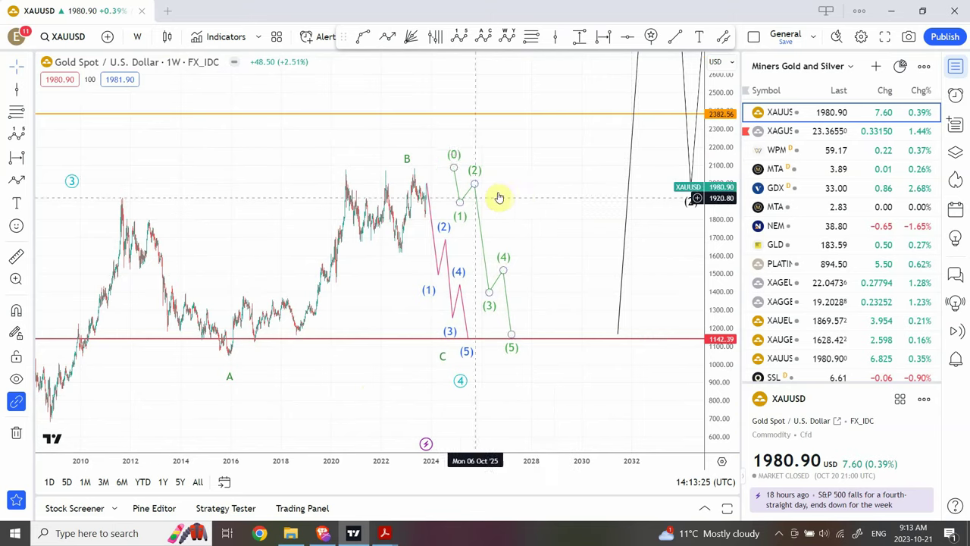
- Move the pink wave's starting point onto the B top and recheck the green count
click(416, 184)
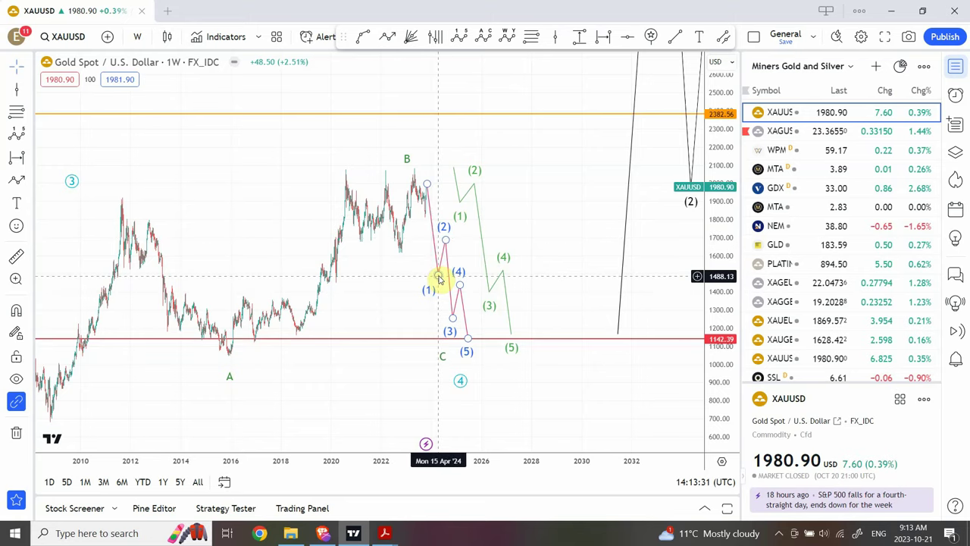
drag(438, 274, 428, 276)
drag(427, 184, 413, 168)
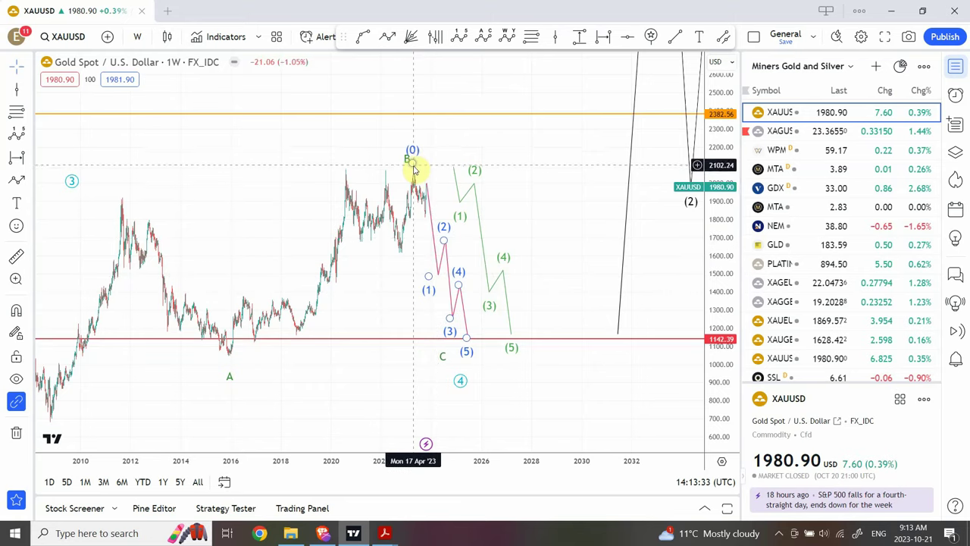
key(ctrl+z)
key(ctrl+z)
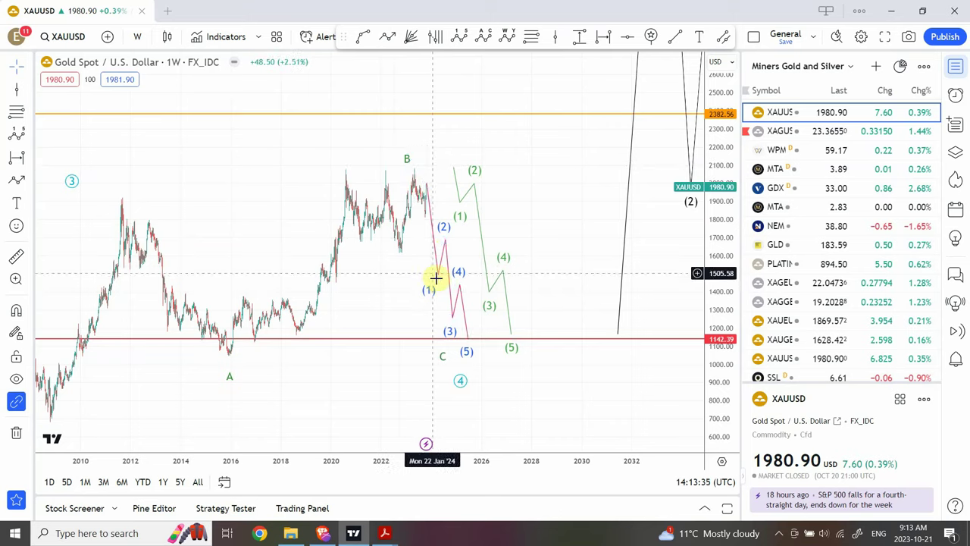
drag(437, 281, 444, 255)
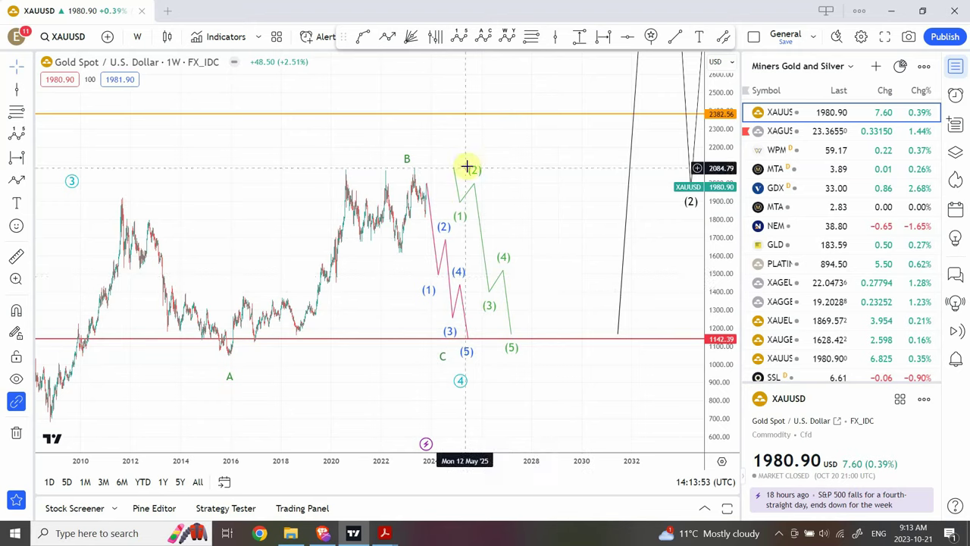
click(483, 243)
click(540, 227)
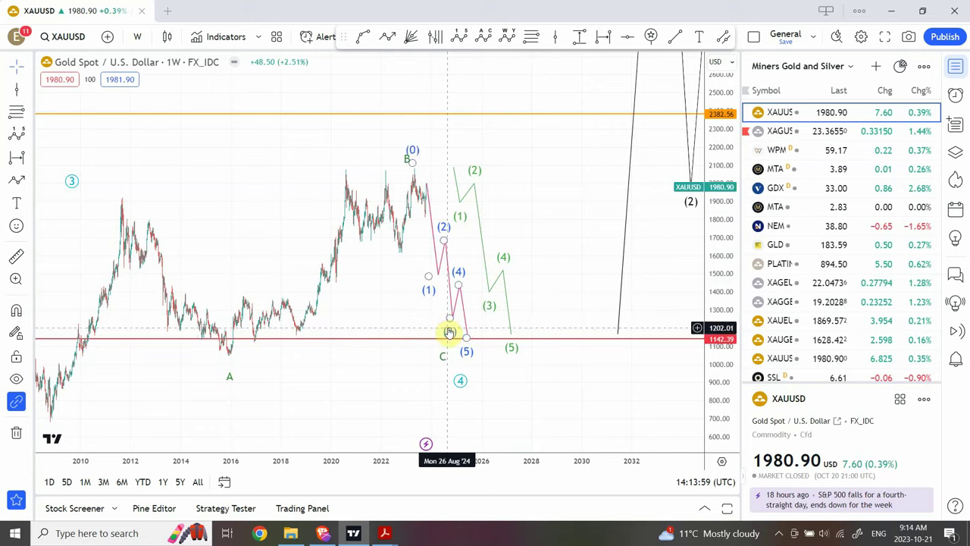
- Switch gold to daily candles, auto-fit and then compress the price scale for more range
click(138, 36)
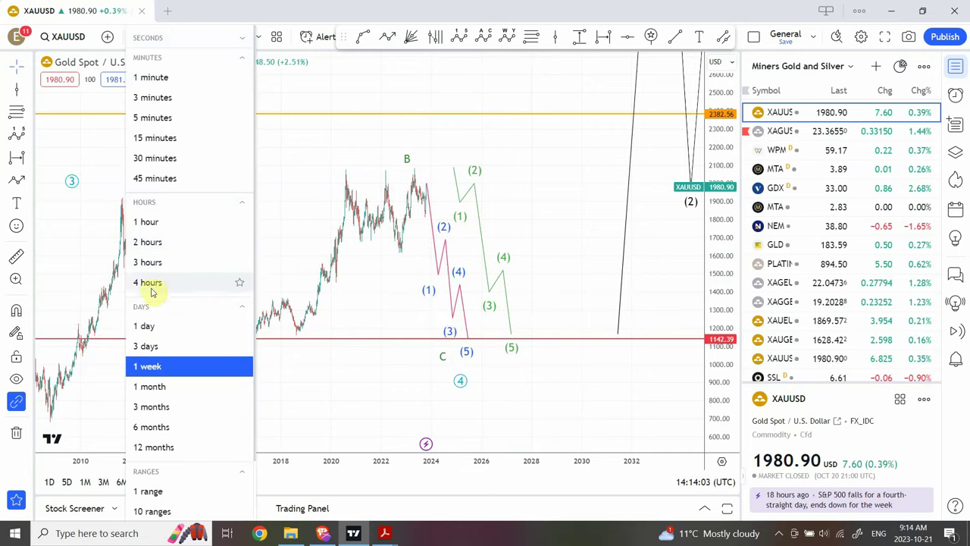
click(148, 326)
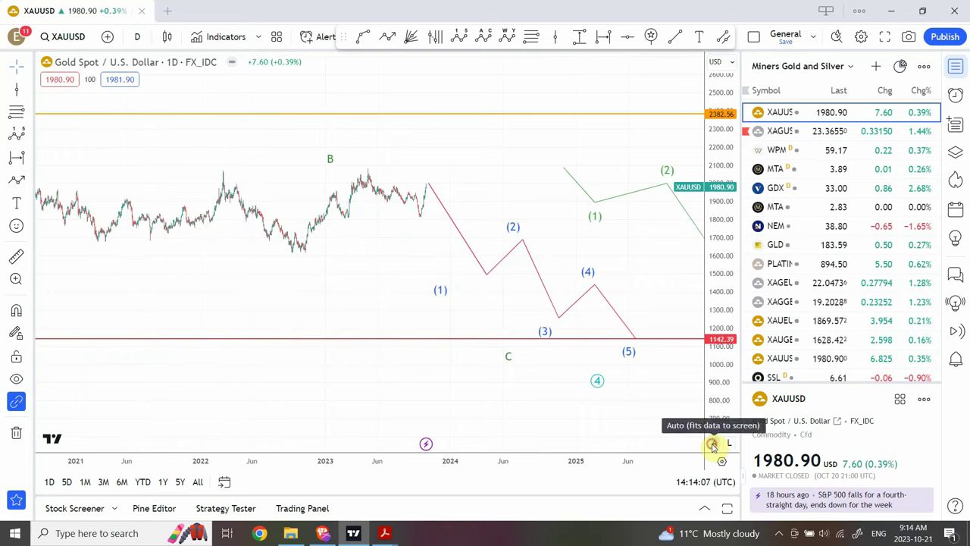
click(720, 445)
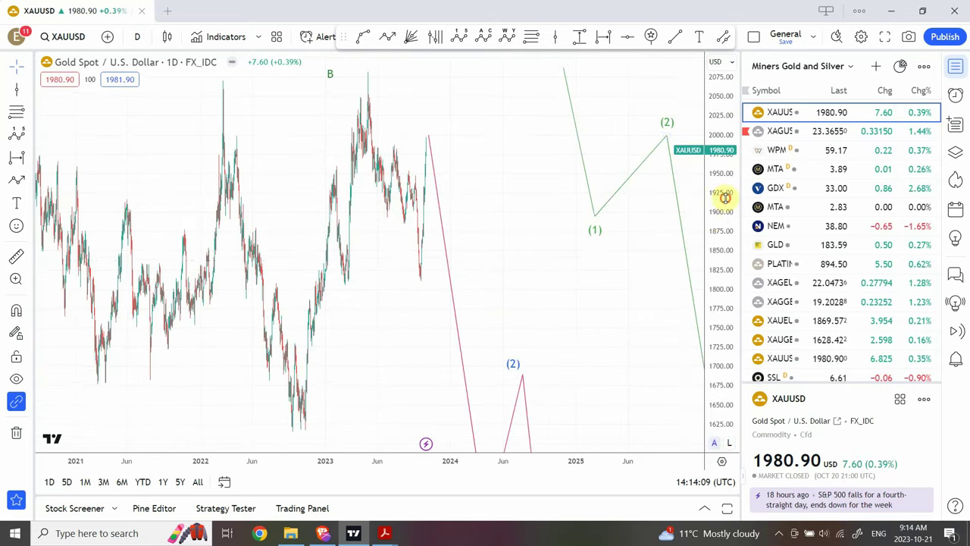
drag(723, 198, 718, 292)
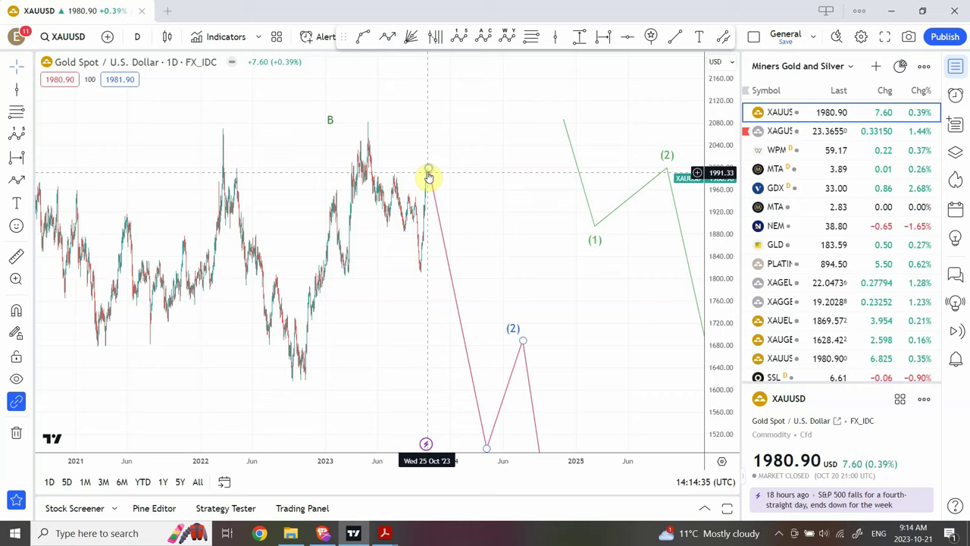
click(412, 224)
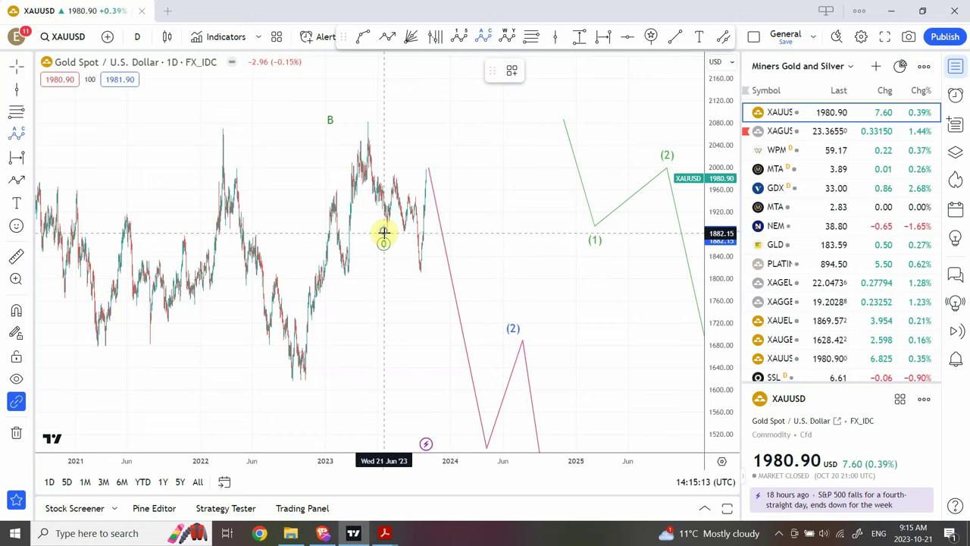
- Place the a, b, c points and lower the 0 point, ending c near 1996 in October 2023
click(393, 170)
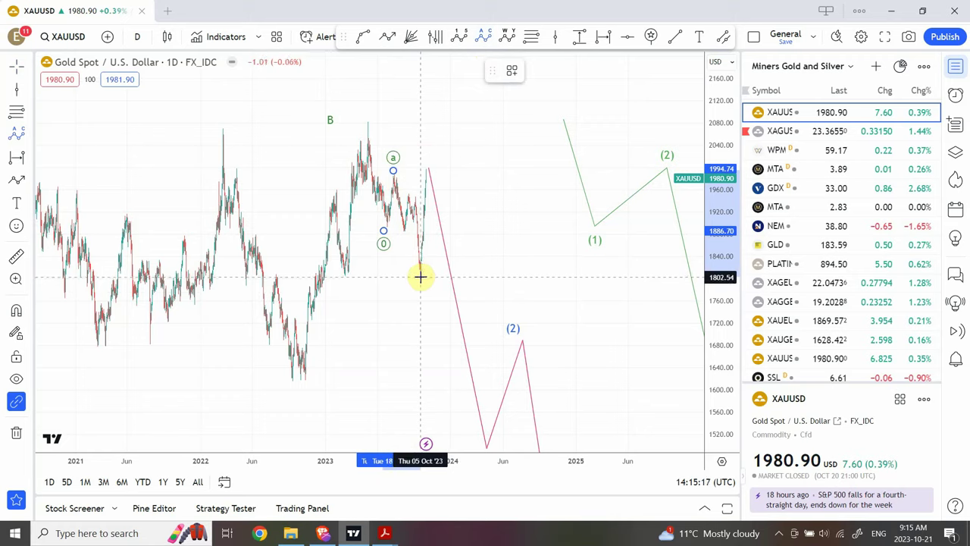
click(420, 276)
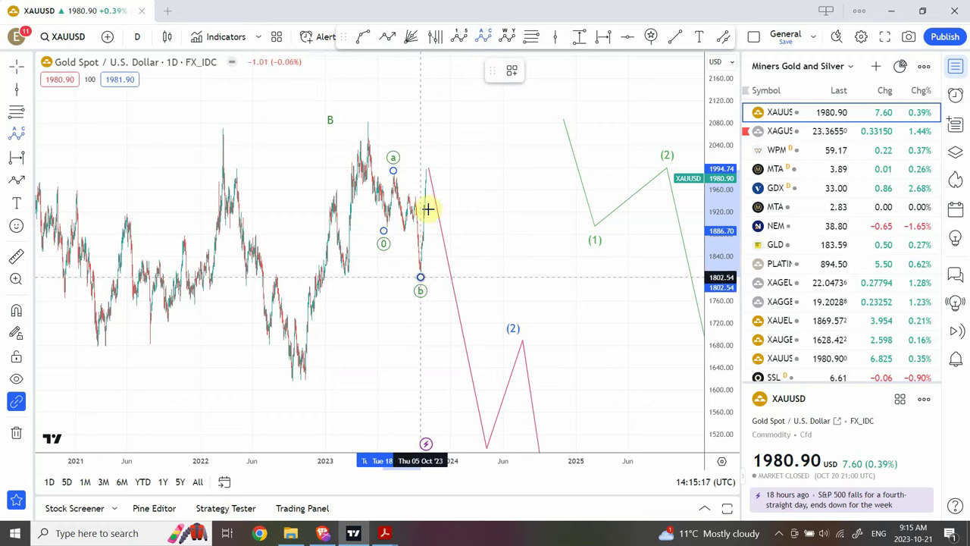
click(437, 166)
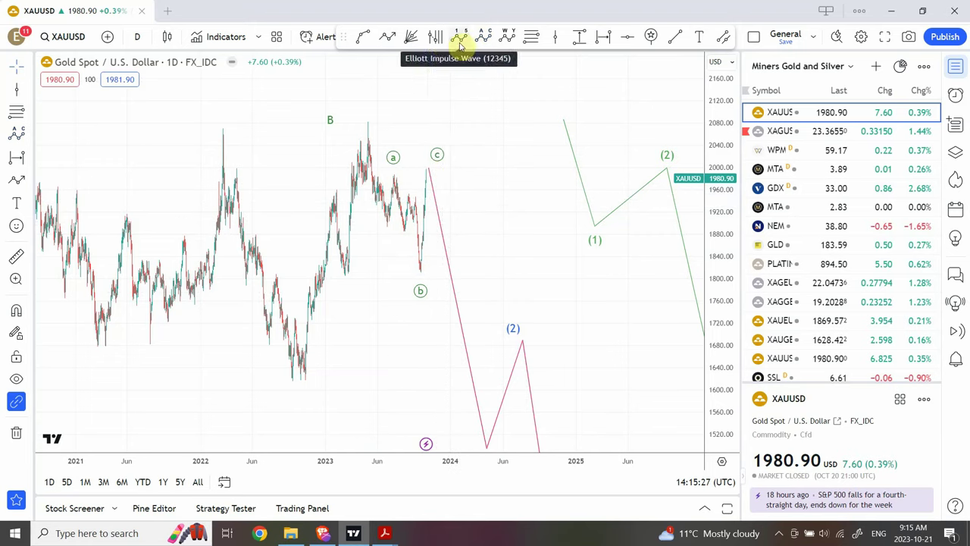
drag(365, 125, 427, 179)
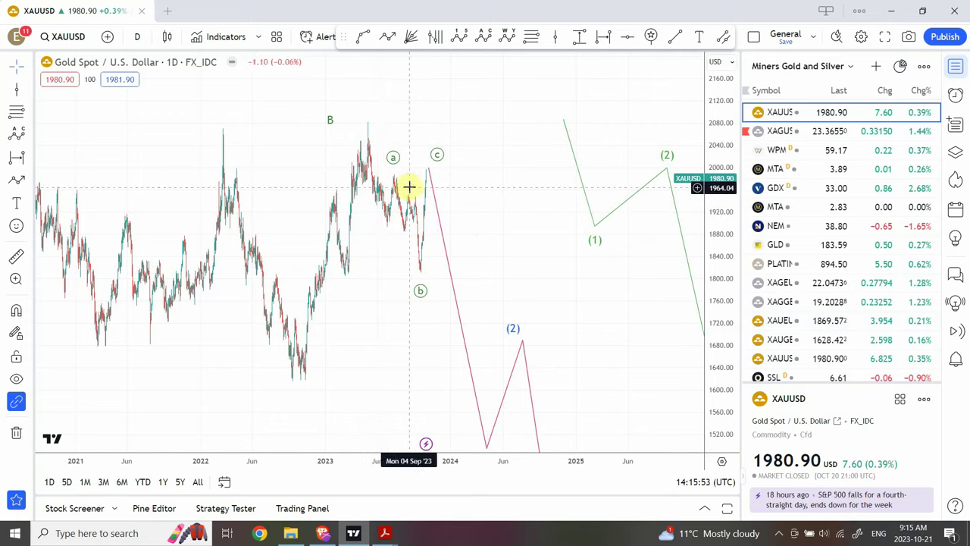
mouse_move(379, 149)
mouse_down()
mouse_move(369, 137)
mouse_move(386, 234)
mouse_move(427, 172)
mouse_up()
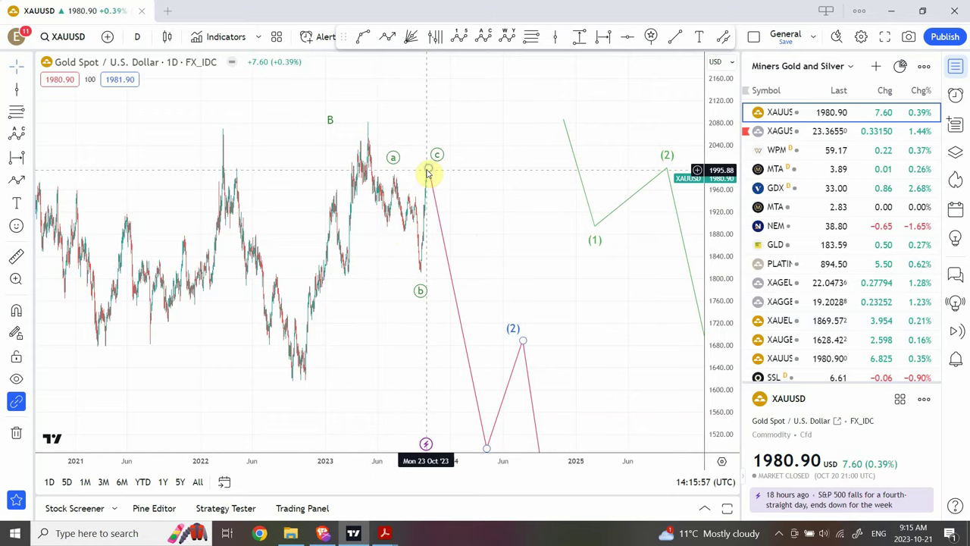
click(448, 384)
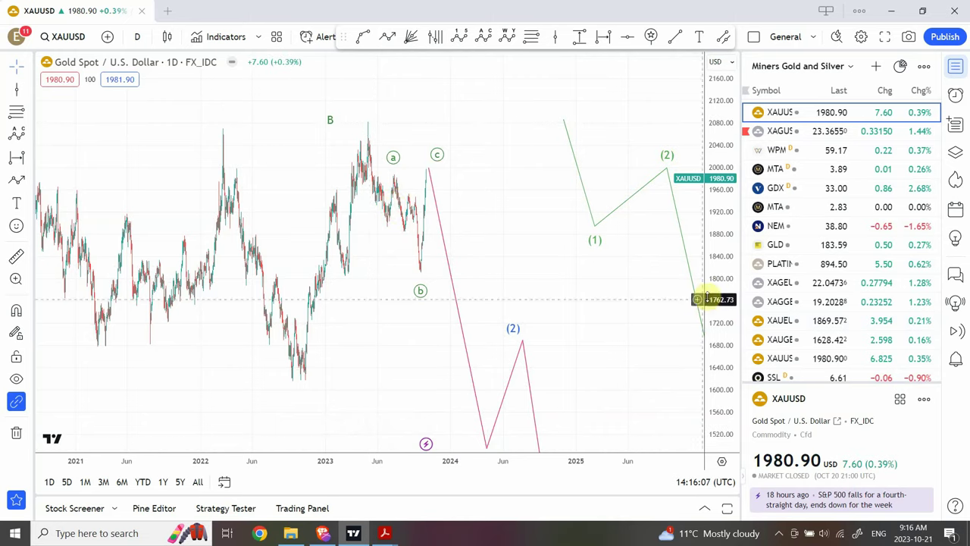
- Compress the price scale to show the full blue (1)–(5) decline down to 1142.39
drag(723, 290, 717, 425)
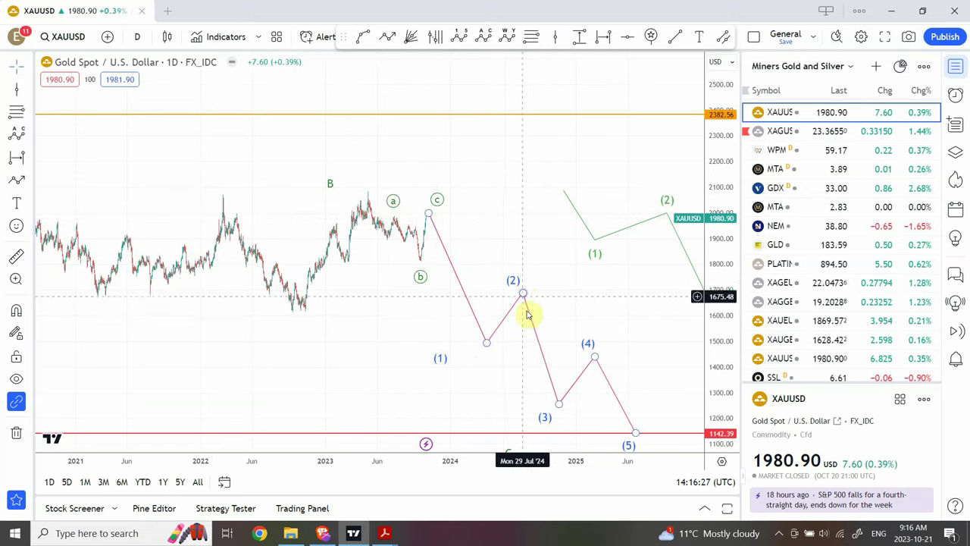
click(565, 400)
click(600, 362)
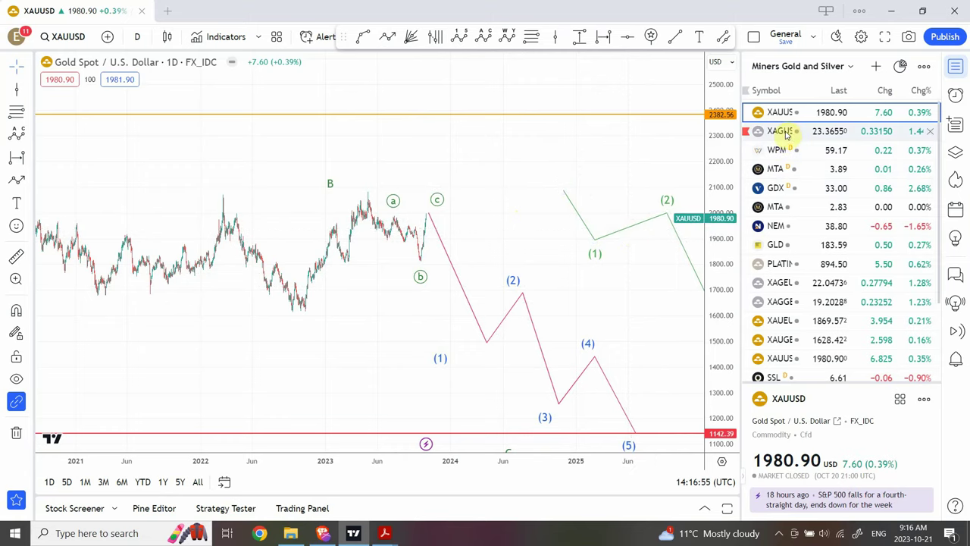
- Open the WPM chart and delete its four old Elliott wave drawings, including the red line
click(778, 152)
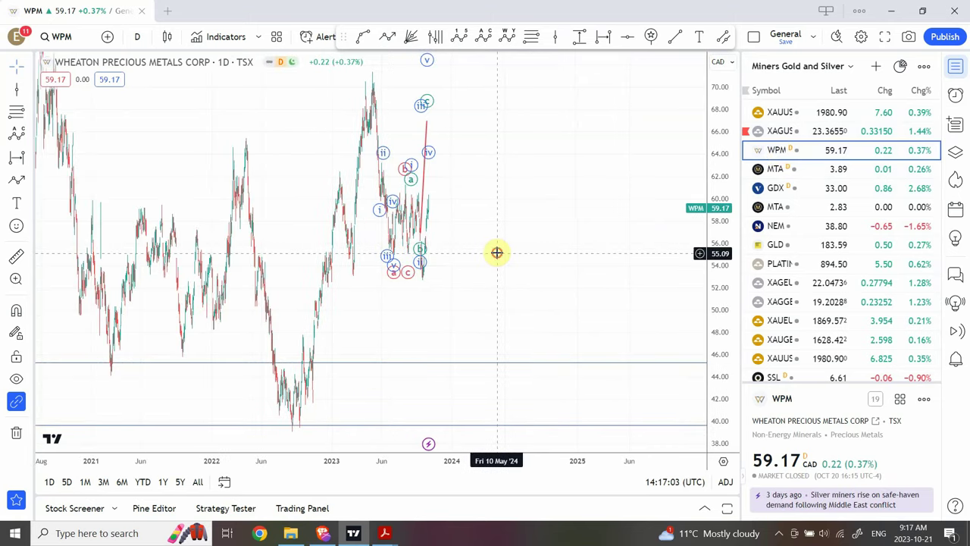
click(384, 158)
key(Delete)
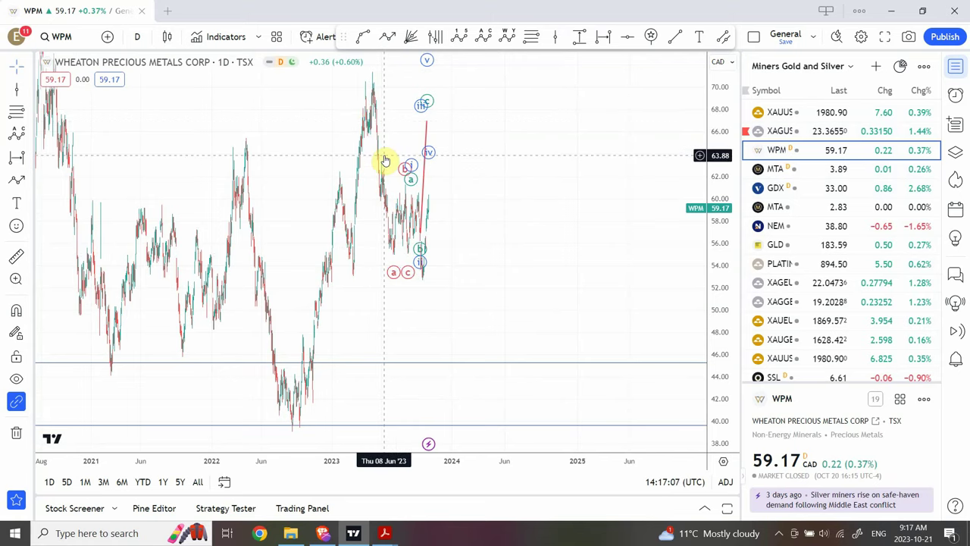
click(408, 173)
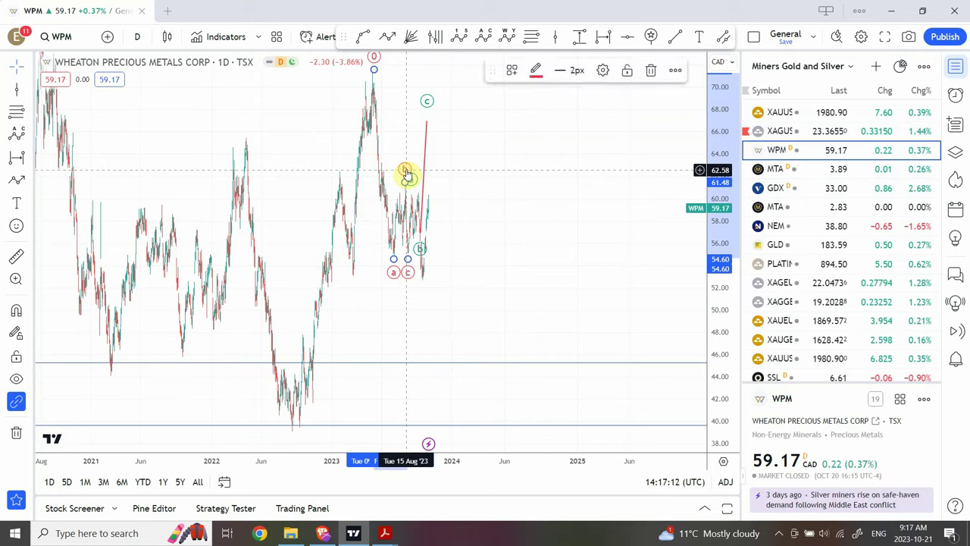
key(Delete)
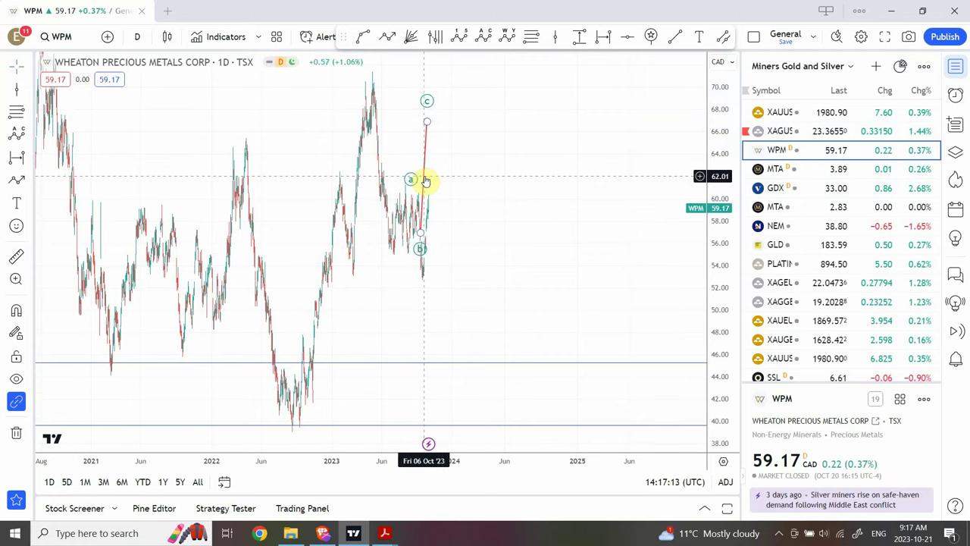
click(425, 181)
key(Delete)
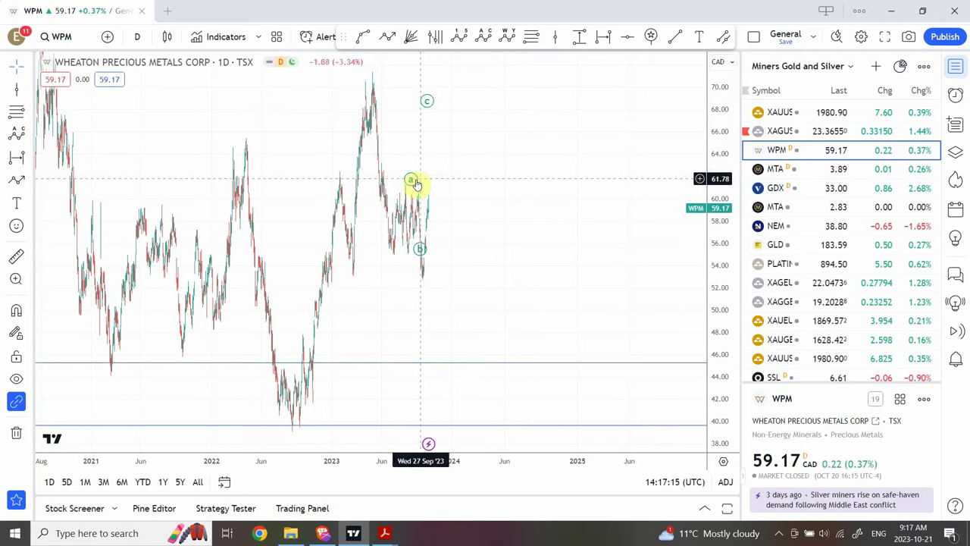
click(415, 184)
key(Delete)
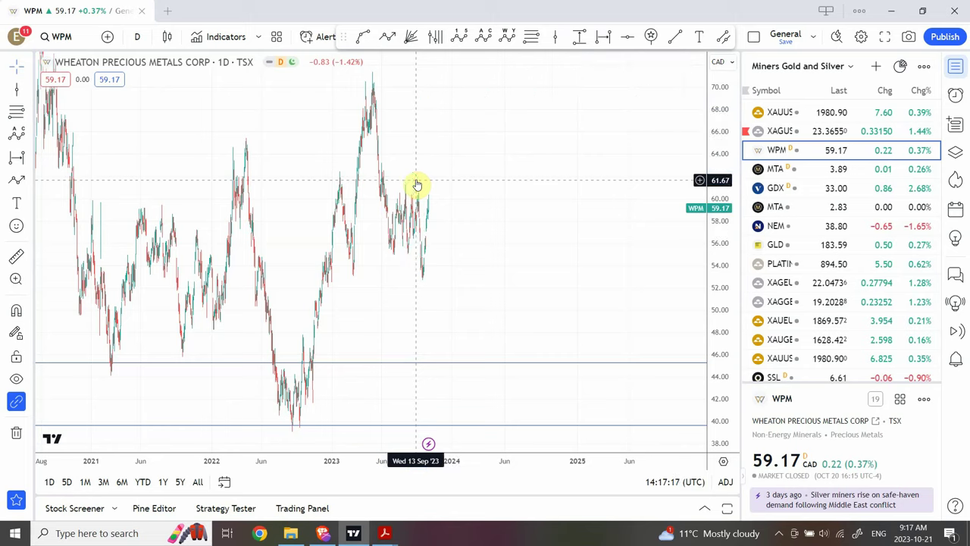
click(139, 41)
- Set WPM to weekly candles with an auto-fit scale, then open the MTA chart
click(161, 368)
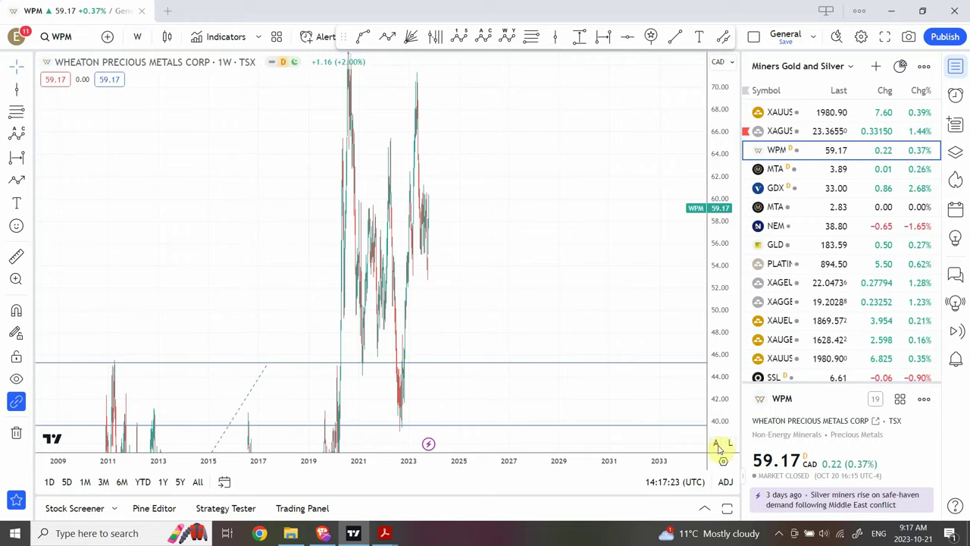
click(716, 445)
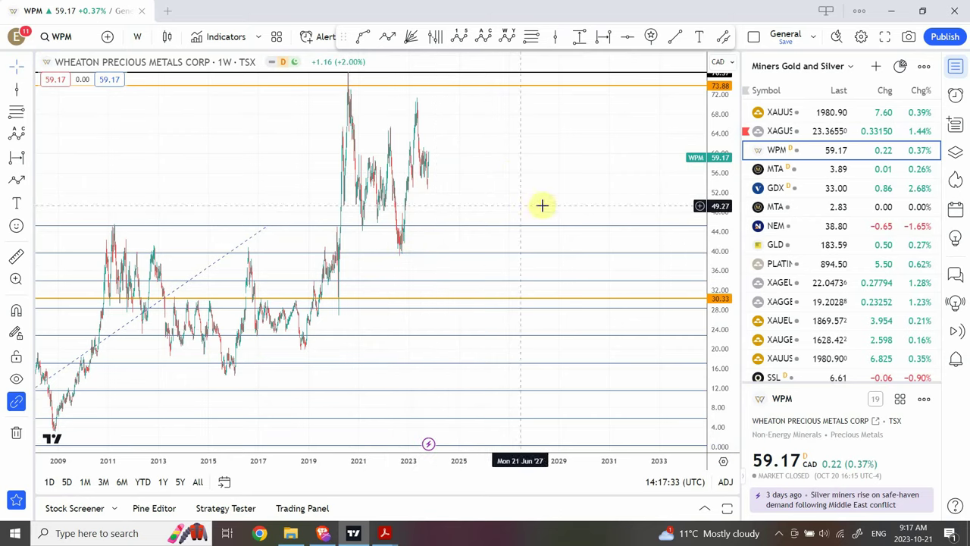
click(847, 174)
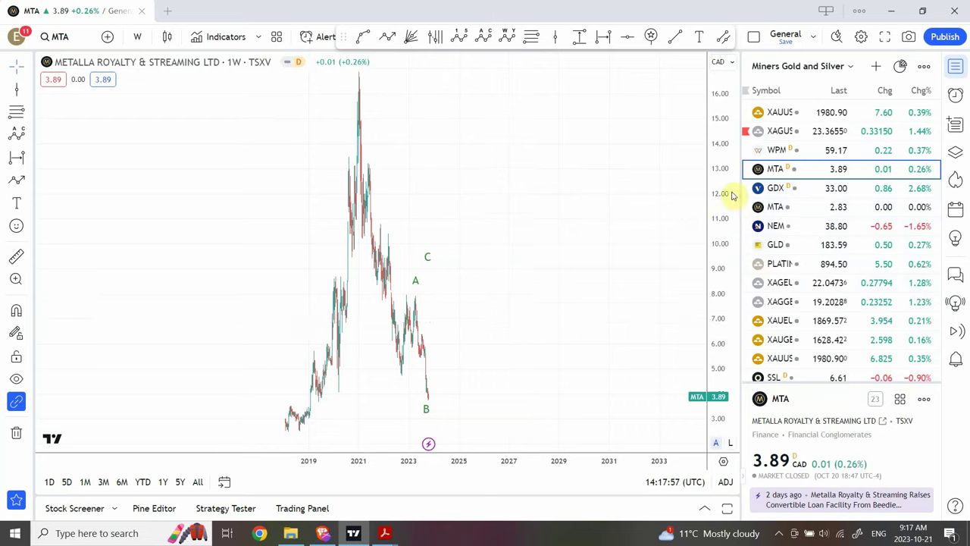
- Compress the MTA price scale, then open GDX and compress its price scale too
drag(721, 198, 713, 336)
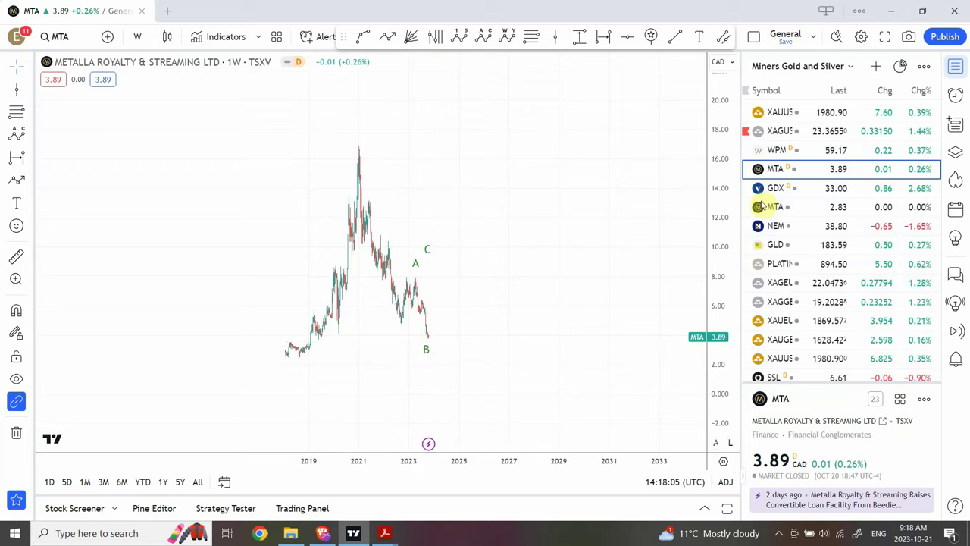
click(783, 192)
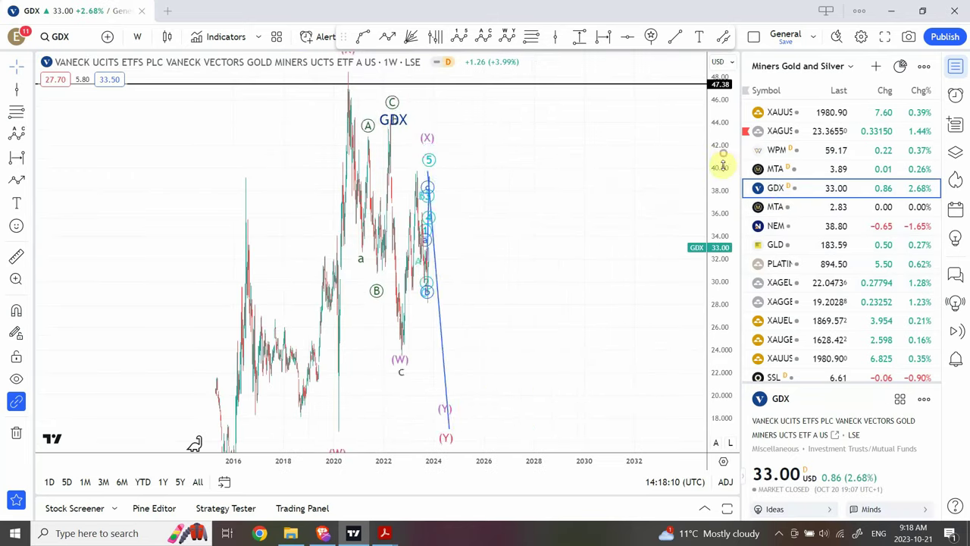
drag(713, 288, 714, 324)
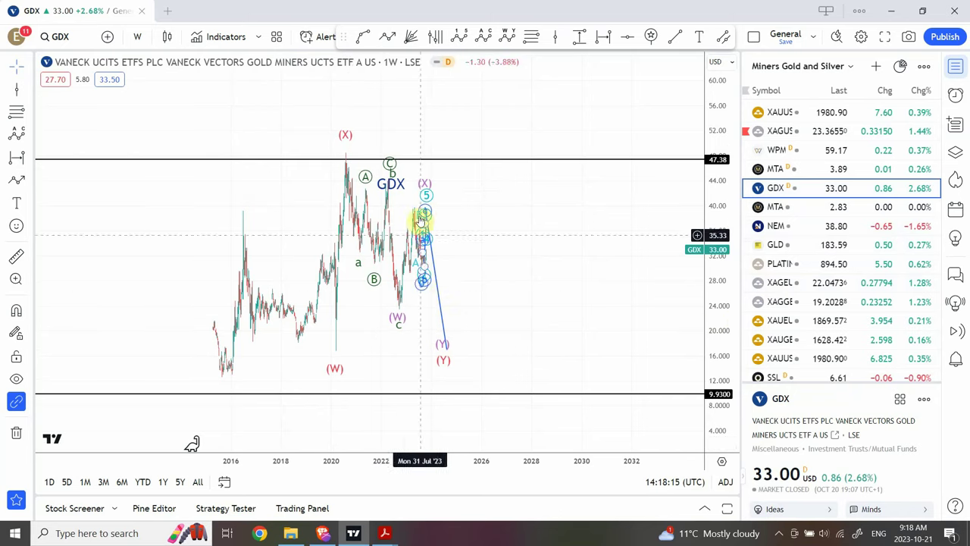
- Raise the blue wave's lower point so it forms a single drop toward the (Y) target
click(426, 288)
mouse_move(427, 288)
mouse_down()
mouse_move(429, 215)
mouse_move(430, 245)
mouse_up()
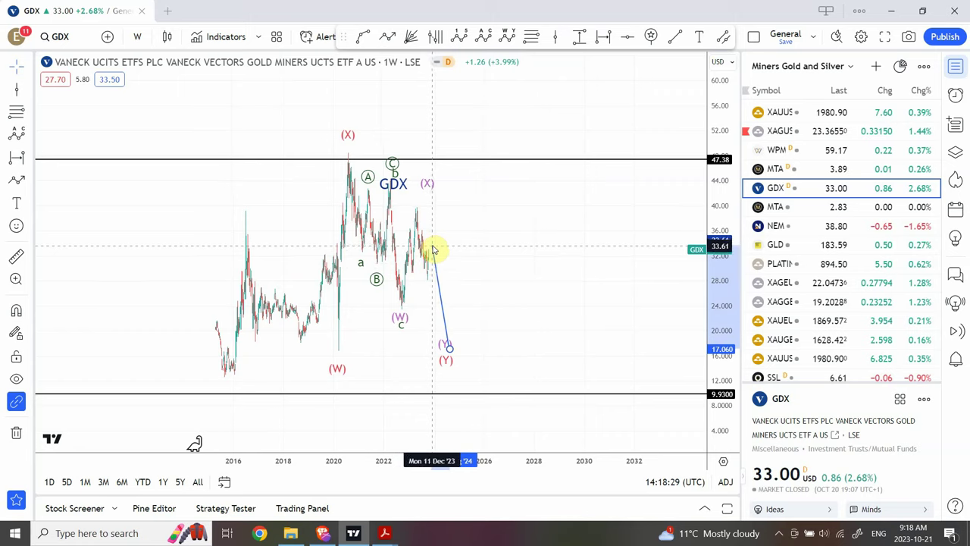
click(458, 263)
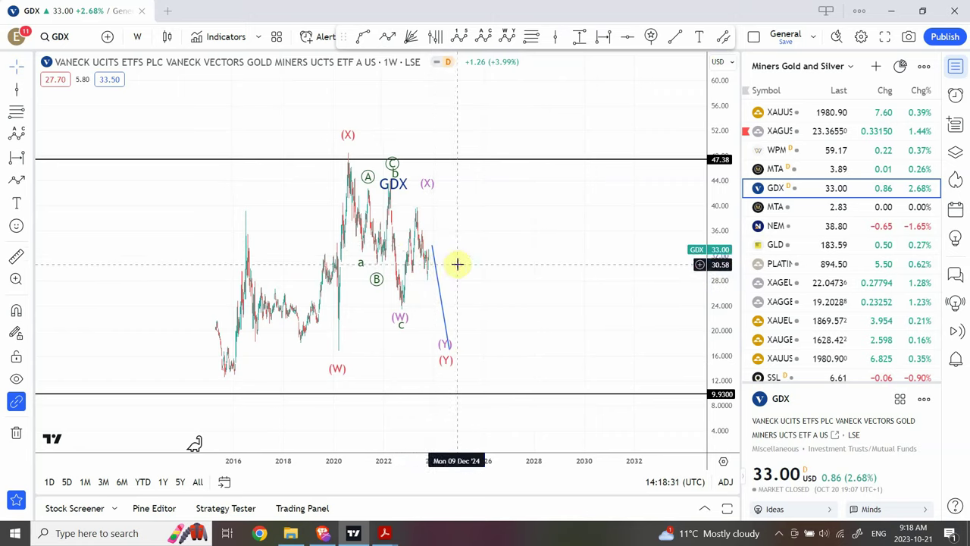
click(347, 154)
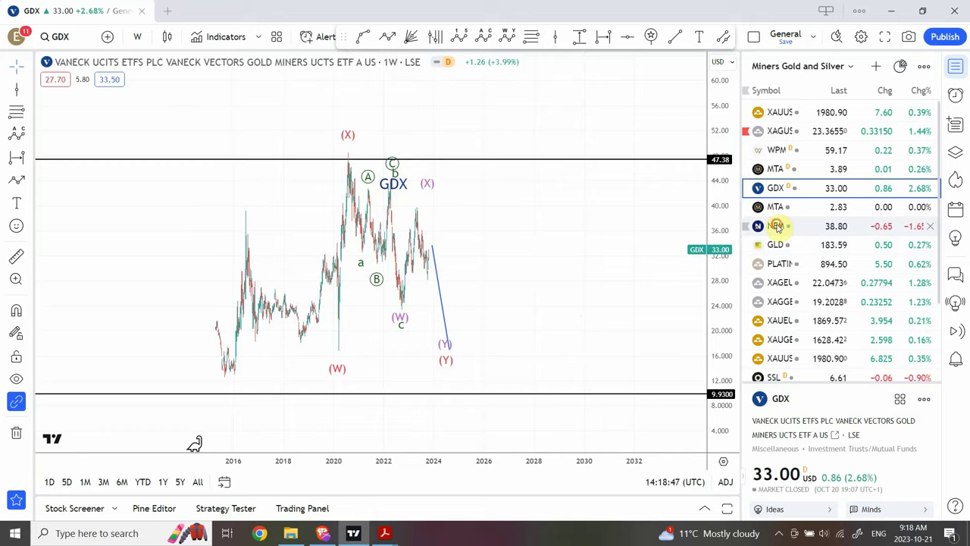
- Open the Newmont (NEM) chart with a compressed price scale, panned to lower price levels
click(776, 225)
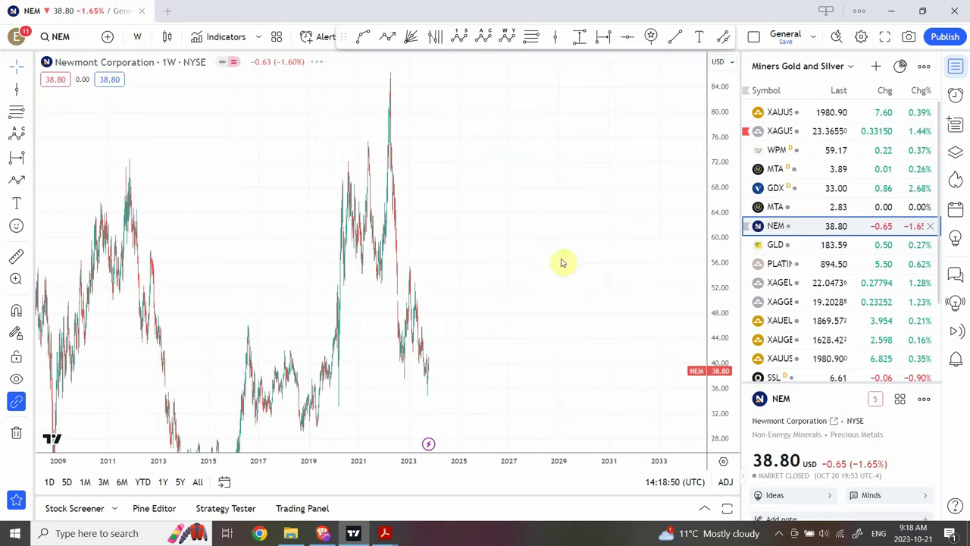
drag(719, 216, 639, 320)
drag(392, 310, 455, 256)
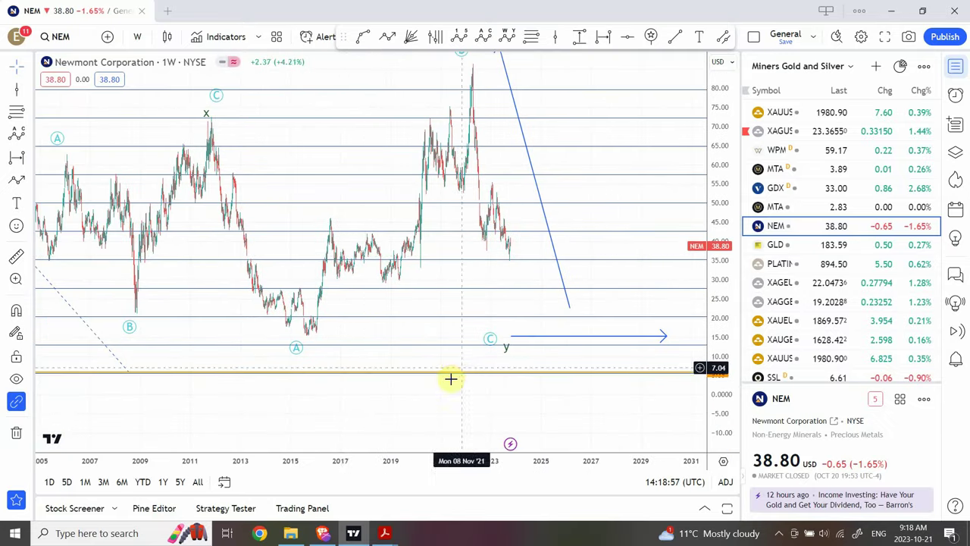
- Zoom out to NEM's full history back to 1991, then switch to the WPM chart
mouse_move(416, 412)
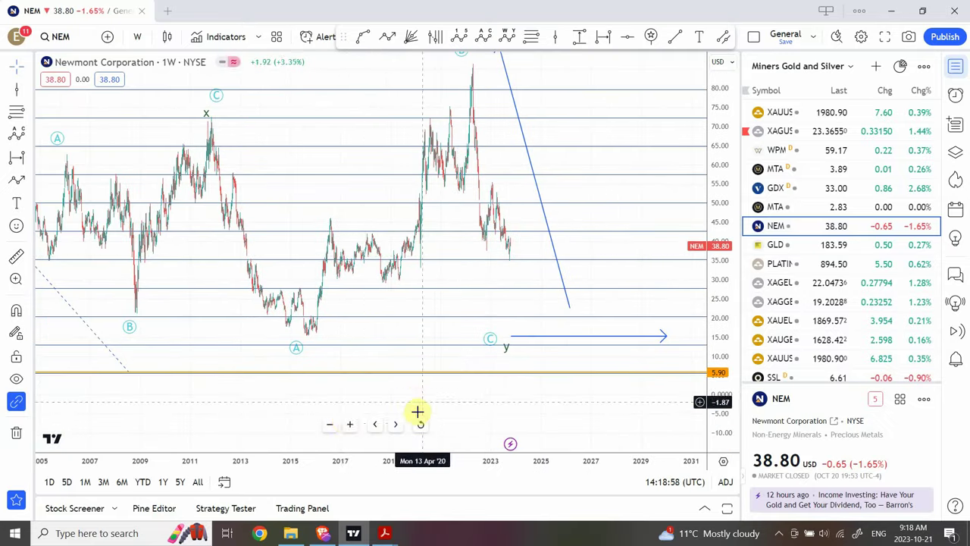
click(326, 426)
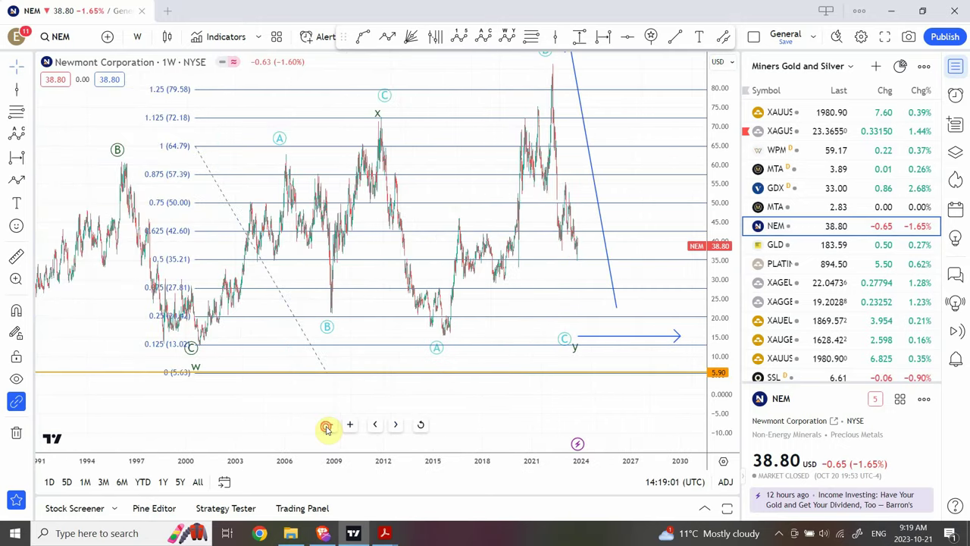
drag(721, 212, 709, 275)
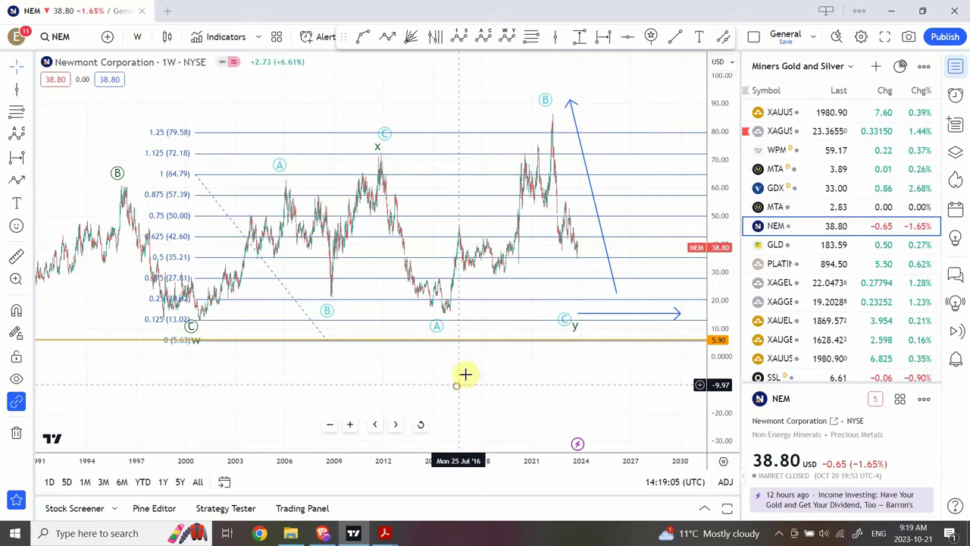
drag(463, 375, 470, 367)
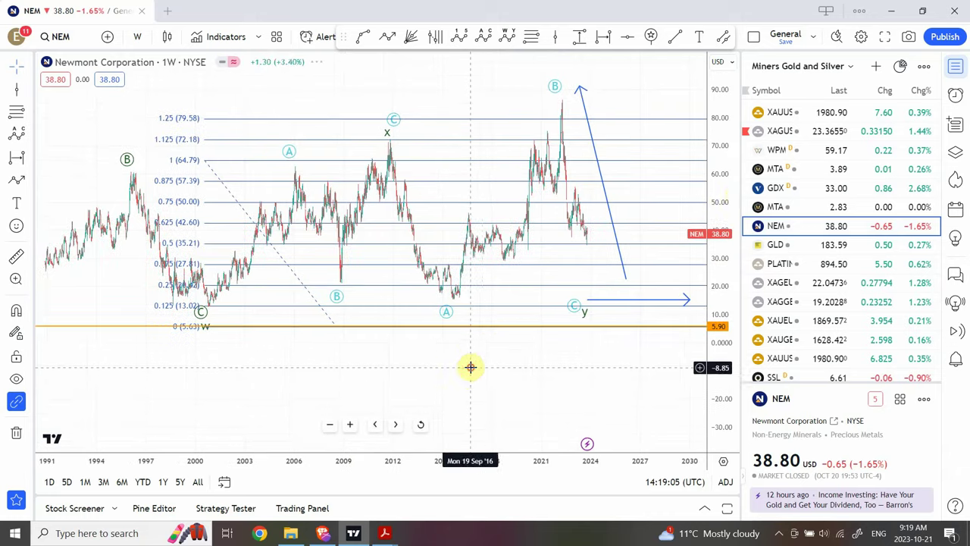
click(846, 154)
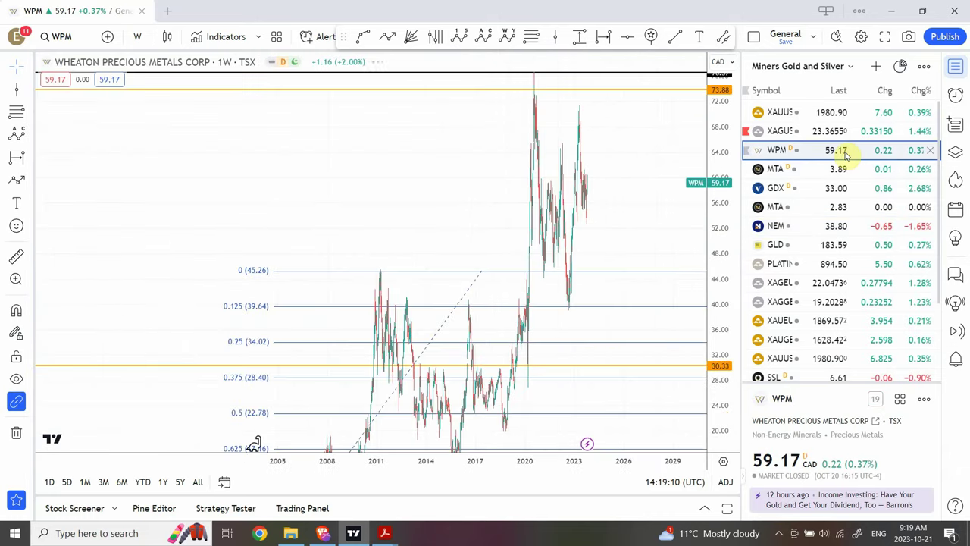
- Switch to the GLD weekly chart and compress its price scale until the (b), (c) and x labels show
drag(716, 255, 716, 366)
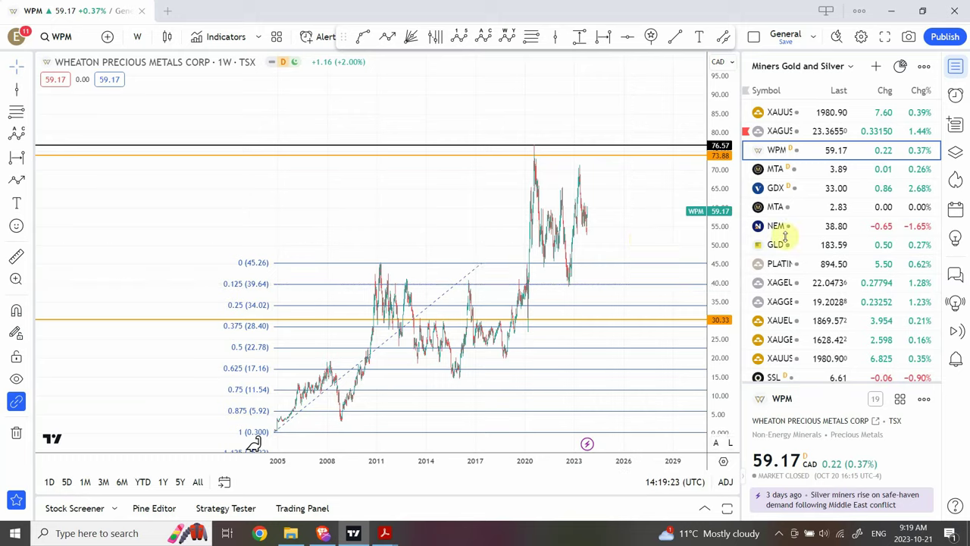
click(823, 248)
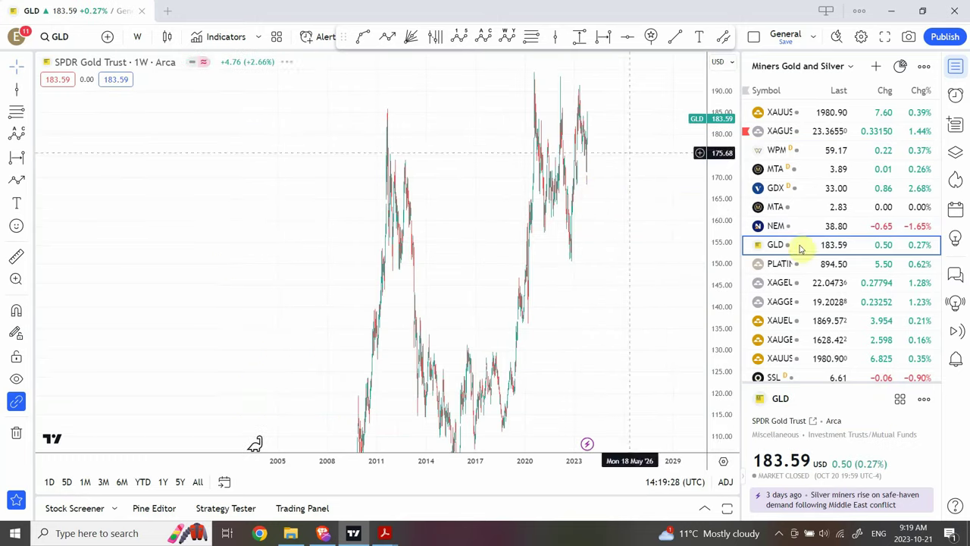
drag(724, 273, 726, 369)
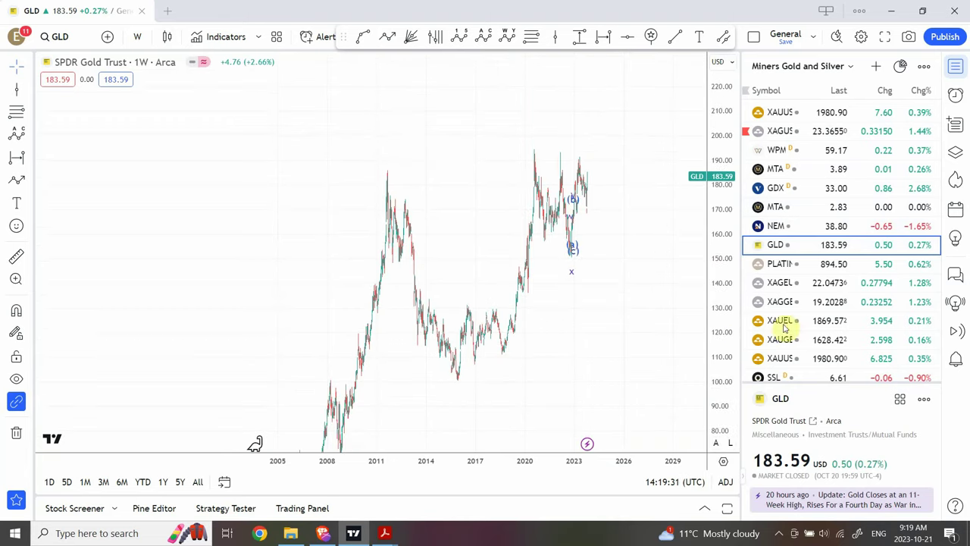
- On XAUEUR, compress the price scale and drag the red wave's circled 2 down to about 1067
click(826, 326)
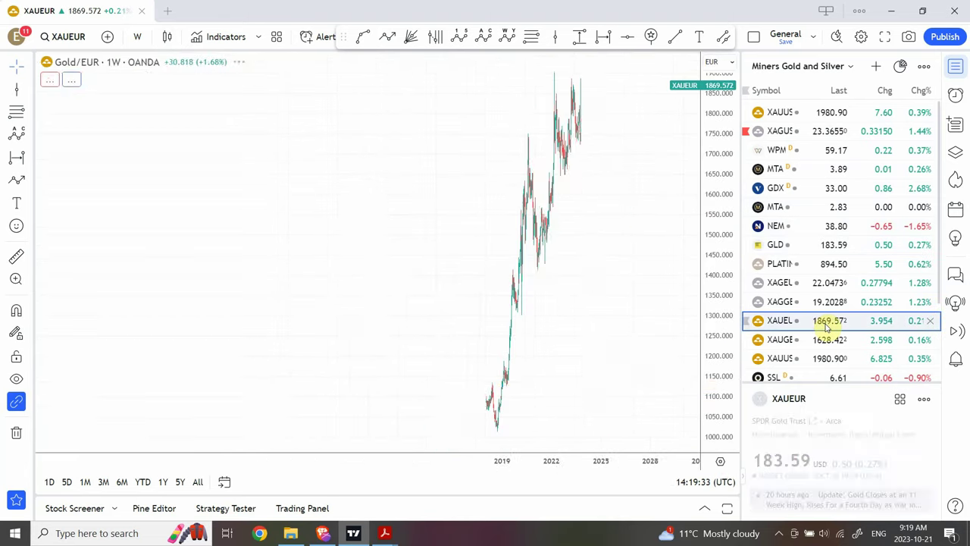
drag(723, 245, 722, 382)
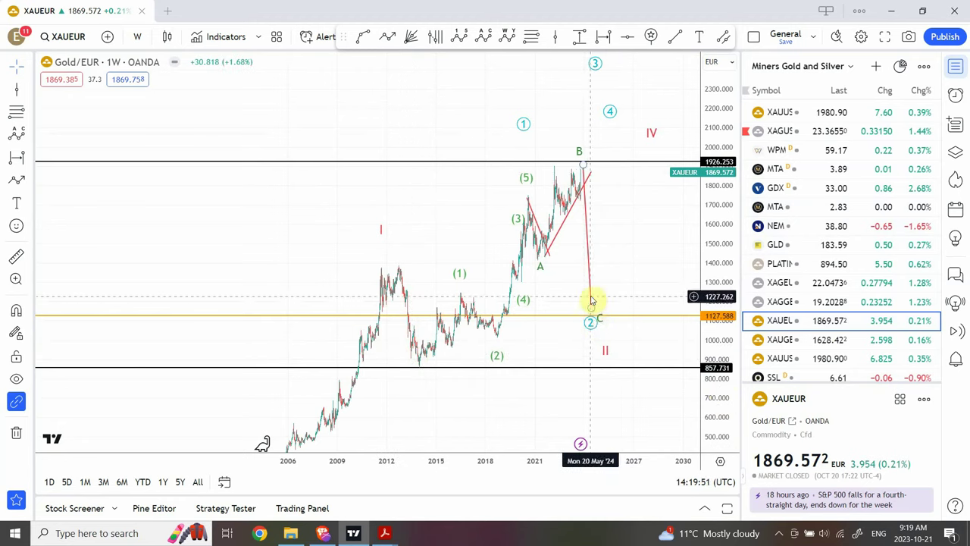
drag(593, 311, 599, 343)
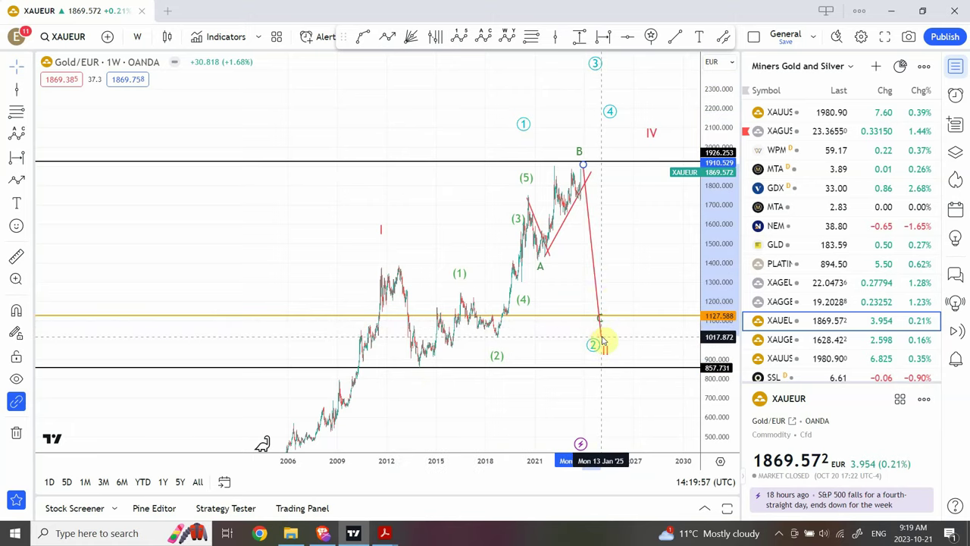
click(612, 280)
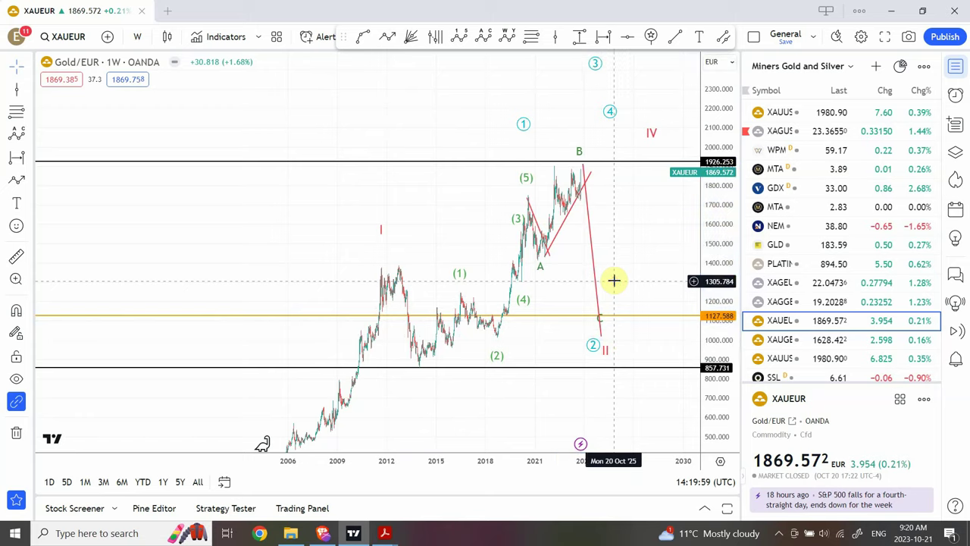
- On XAUGBP, compress the price scale and drop the green wave C endpoint to about 843
click(785, 346)
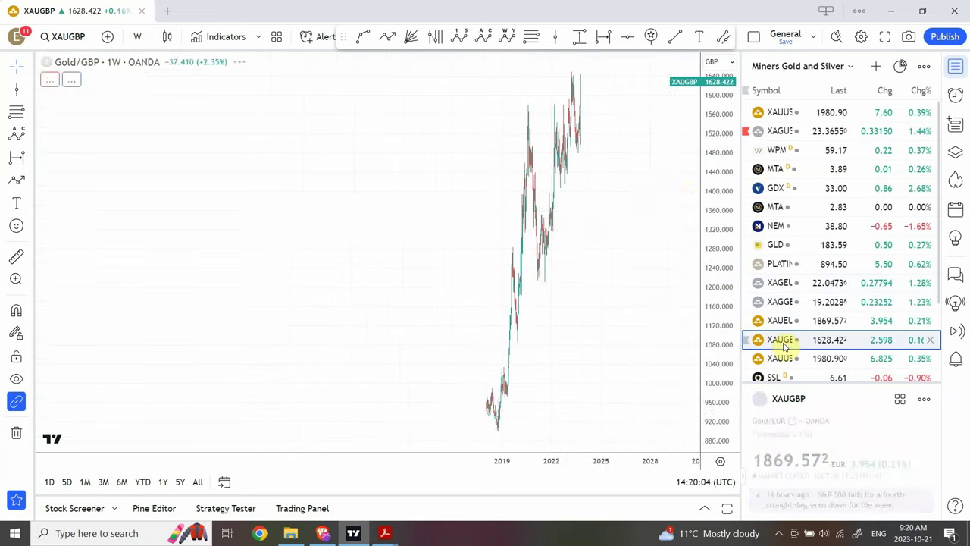
drag(718, 203, 703, 366)
drag(598, 331, 600, 362)
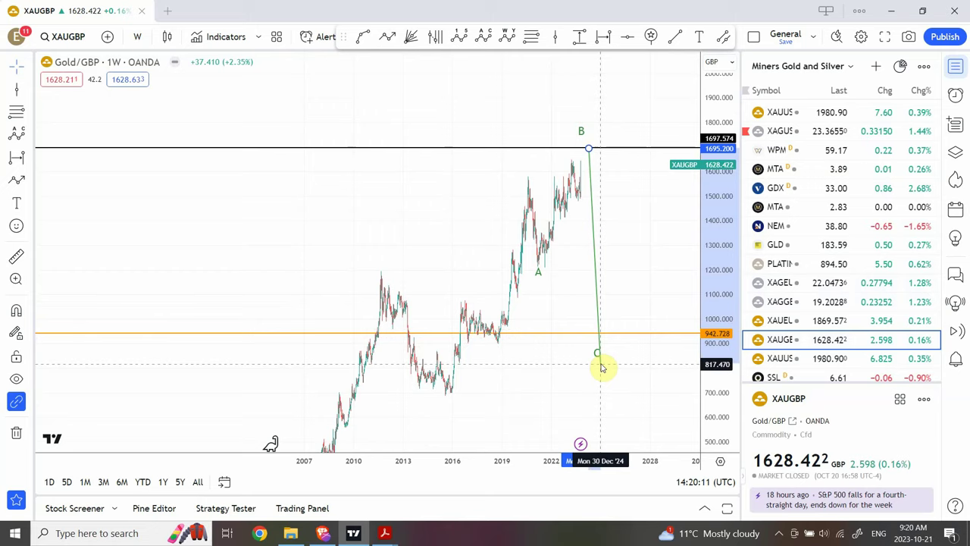
click(631, 274)
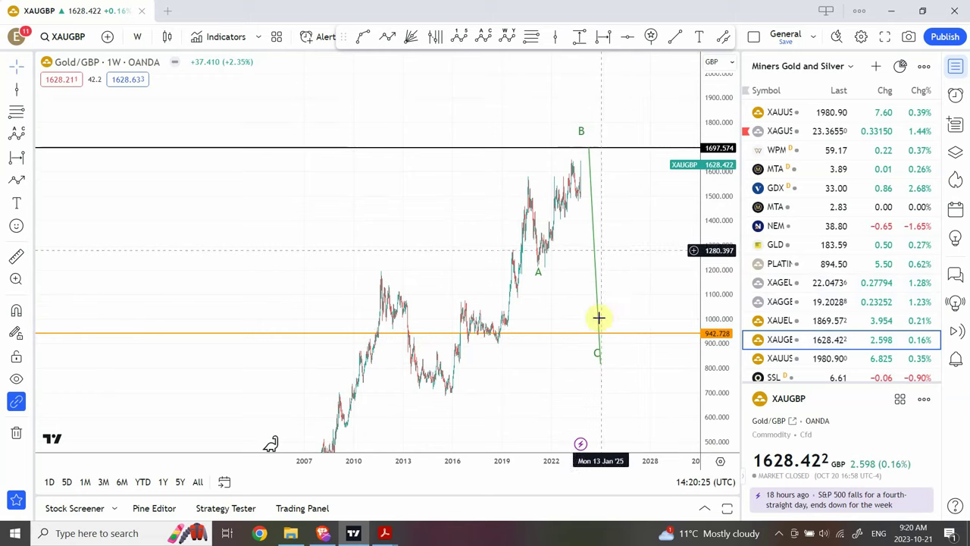
click(599, 347)
click(629, 258)
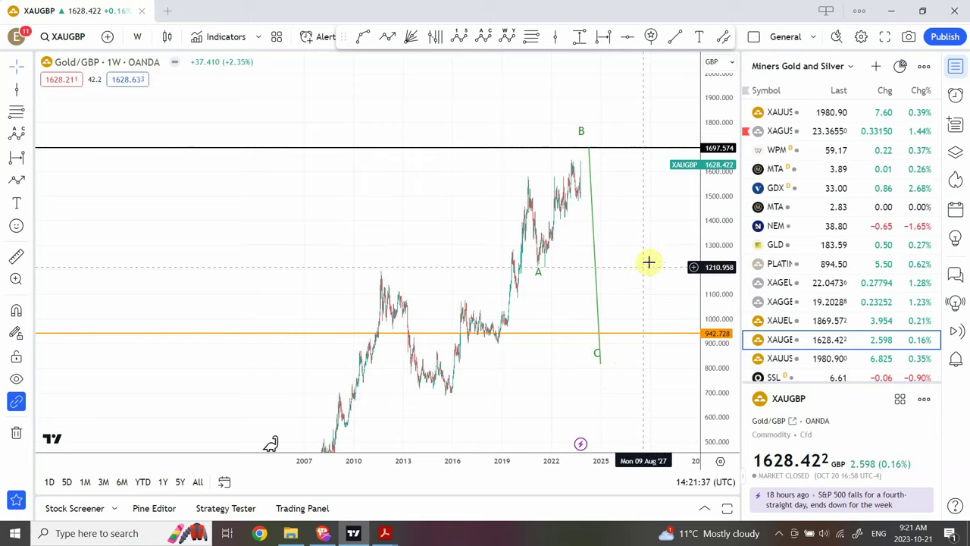
- Switch to XAUUSD on the 1-day interval, zoomed into 2020 onward
click(839, 113)
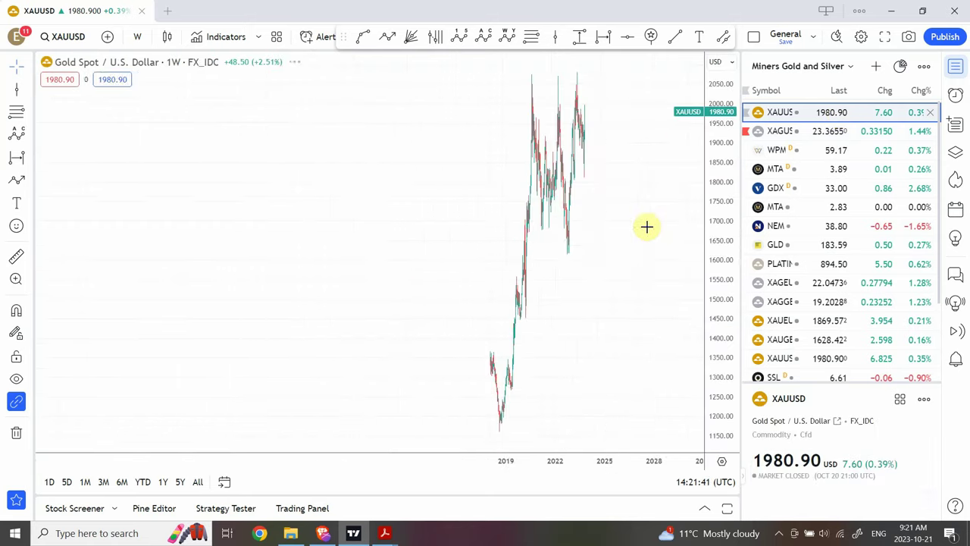
scroll(629, 228, down, 3)
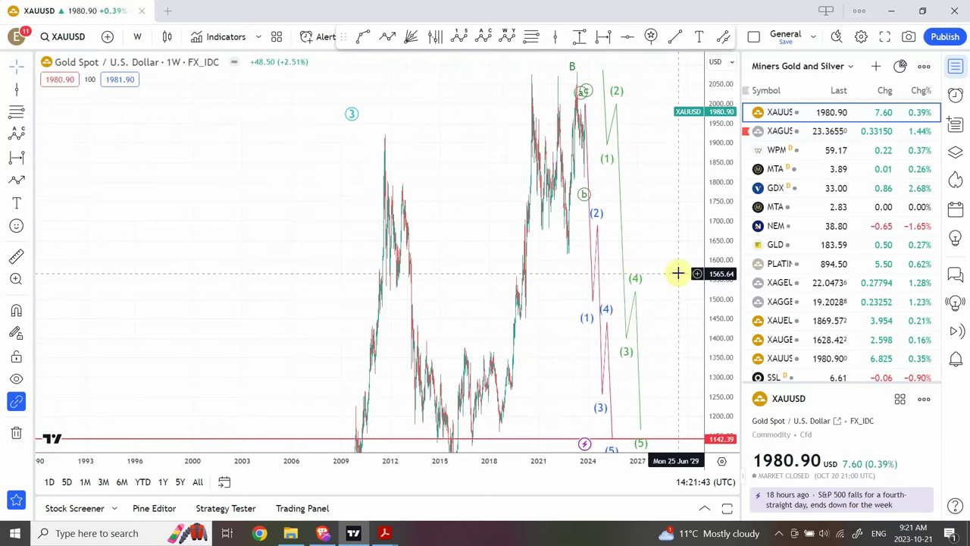
click(141, 37)
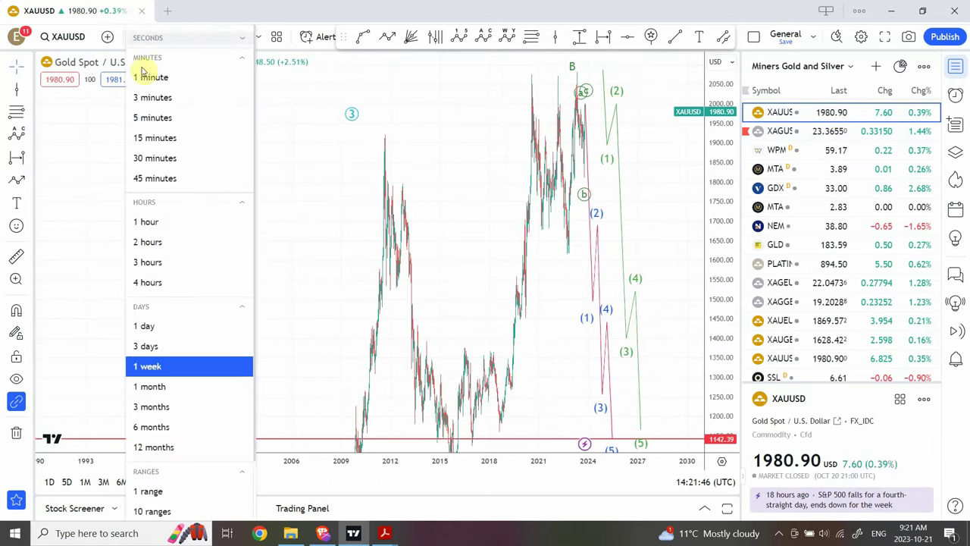
click(149, 326)
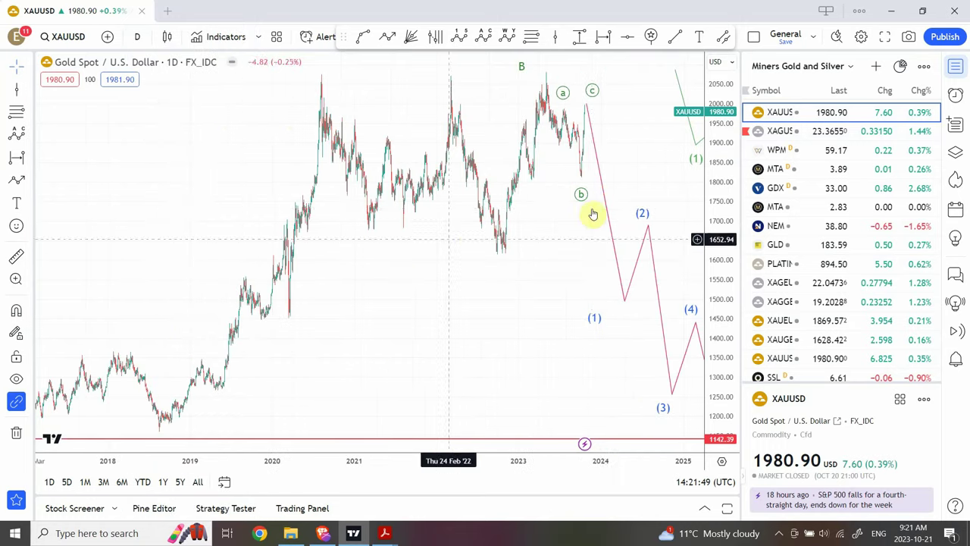
scroll(379, 329, up, 3)
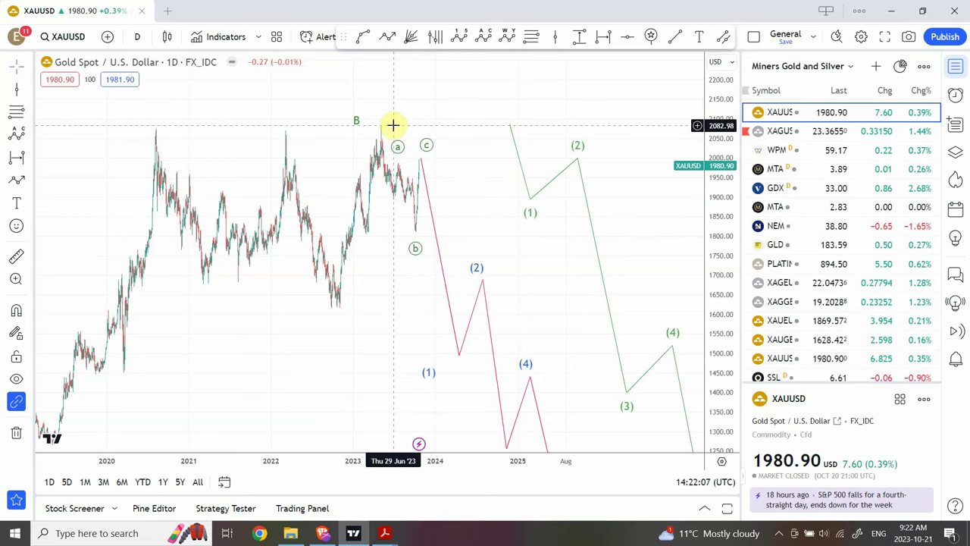
- Inspect the green ABC and pink impulse waves, then stretch the price scale down to 1142.39
click(424, 140)
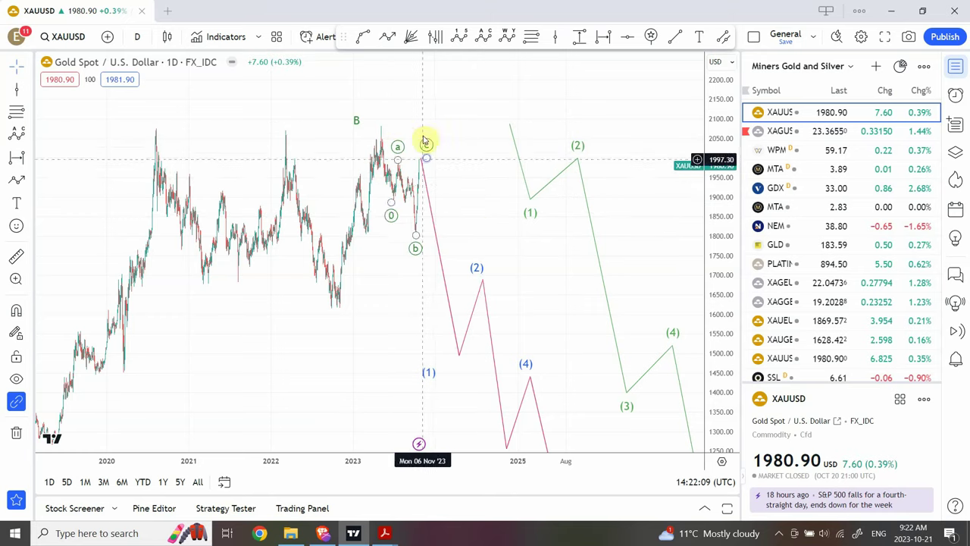
click(473, 184)
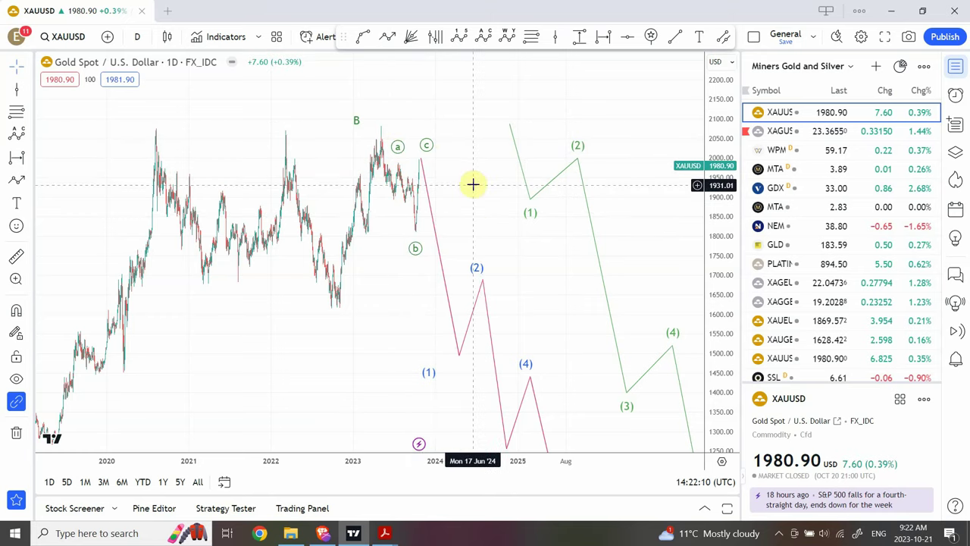
click(422, 163)
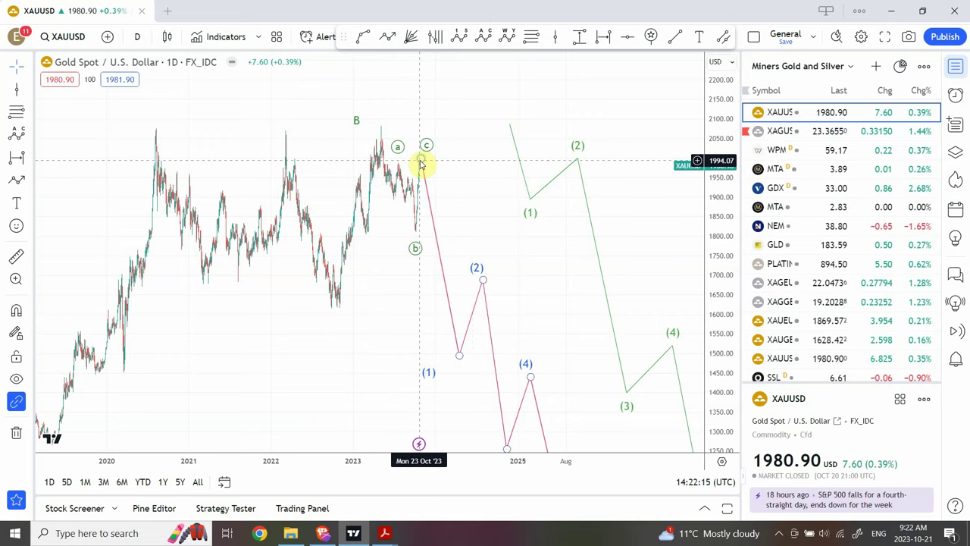
click(472, 193)
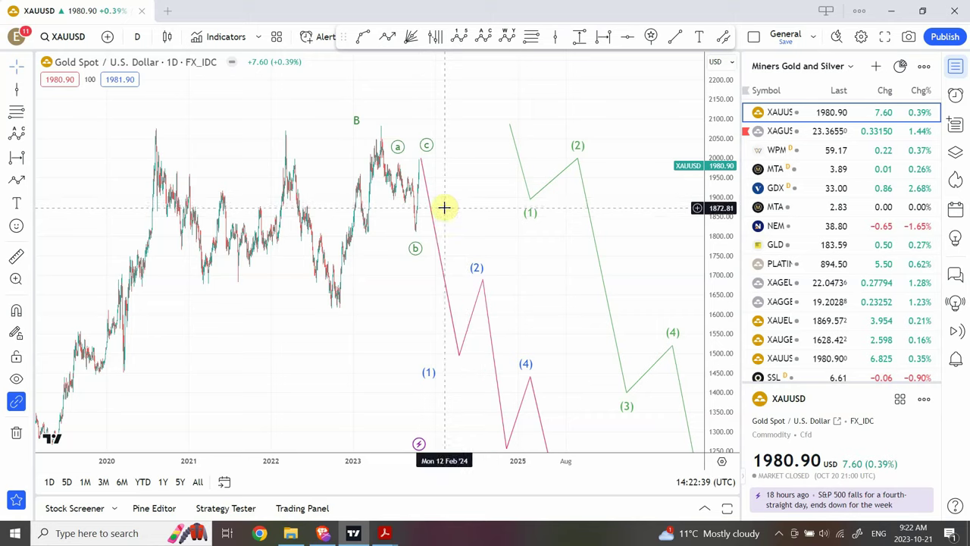
drag(714, 222, 713, 307)
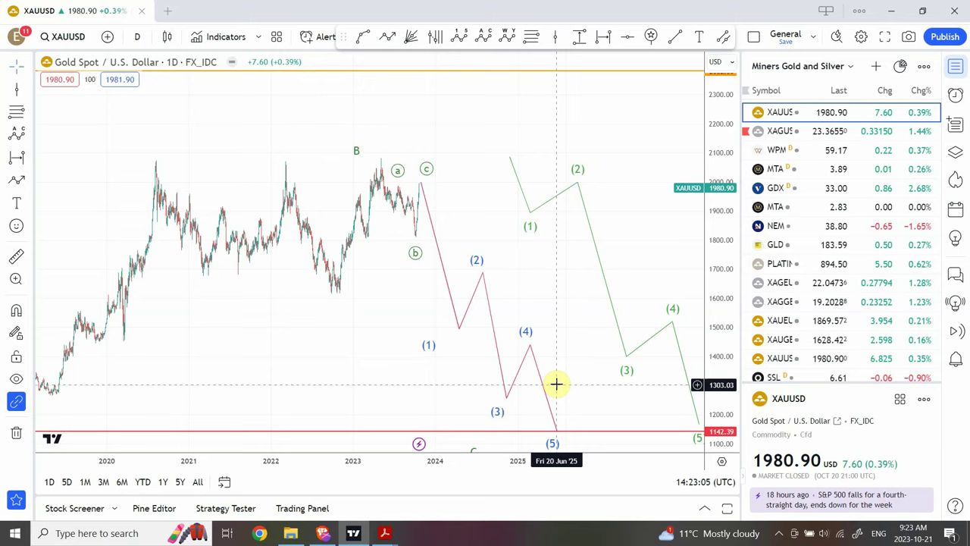
- Shift the pink wave's (1) through (4) pivots earlier
click(553, 428)
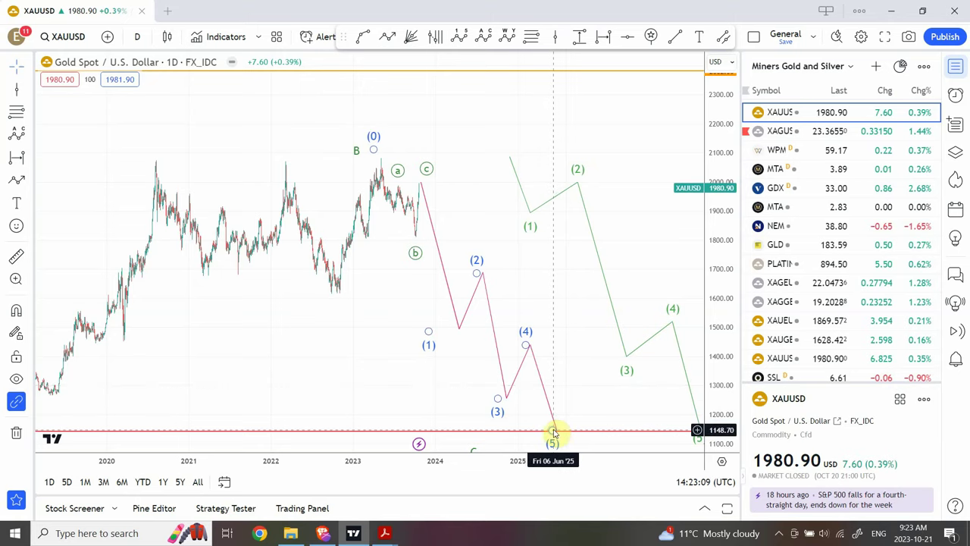
click(506, 400)
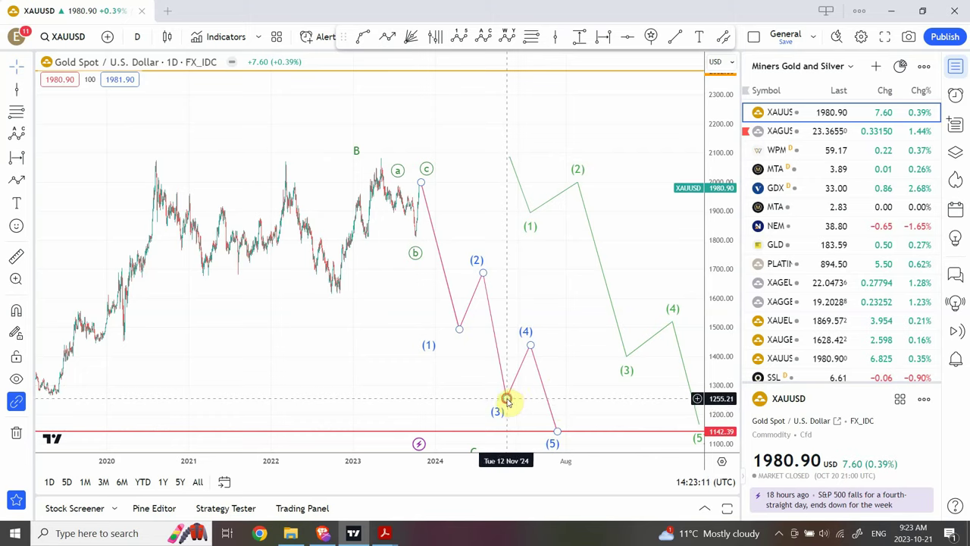
drag(506, 399, 491, 390)
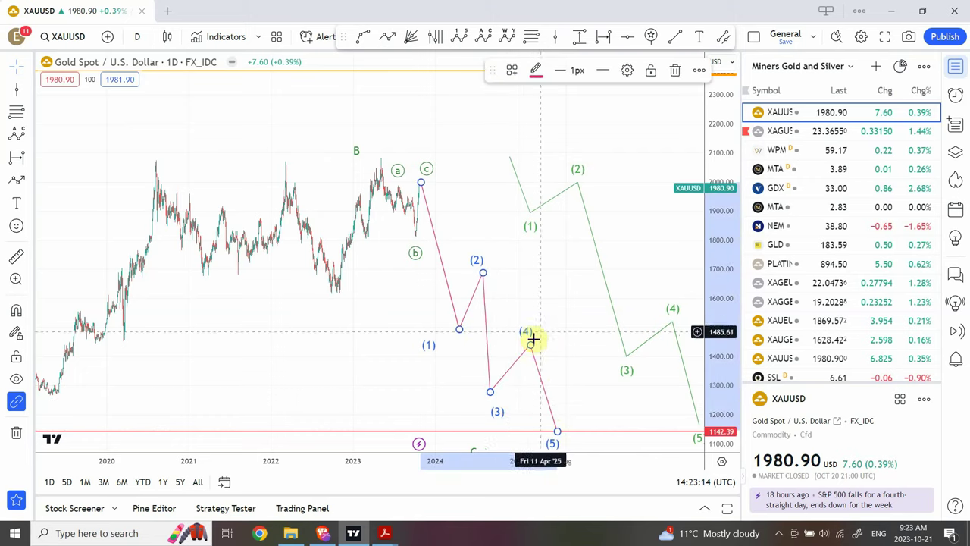
drag(527, 341, 516, 344)
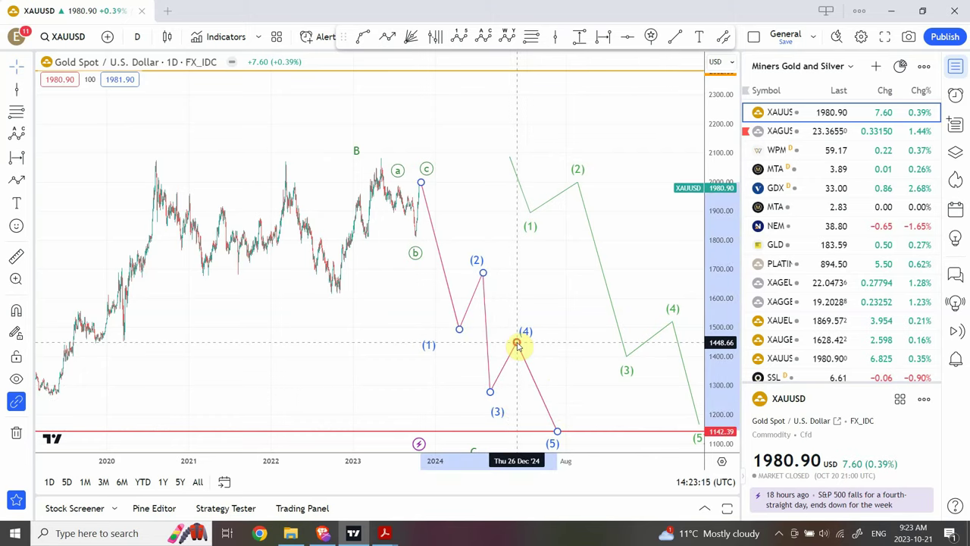
drag(460, 329, 453, 336)
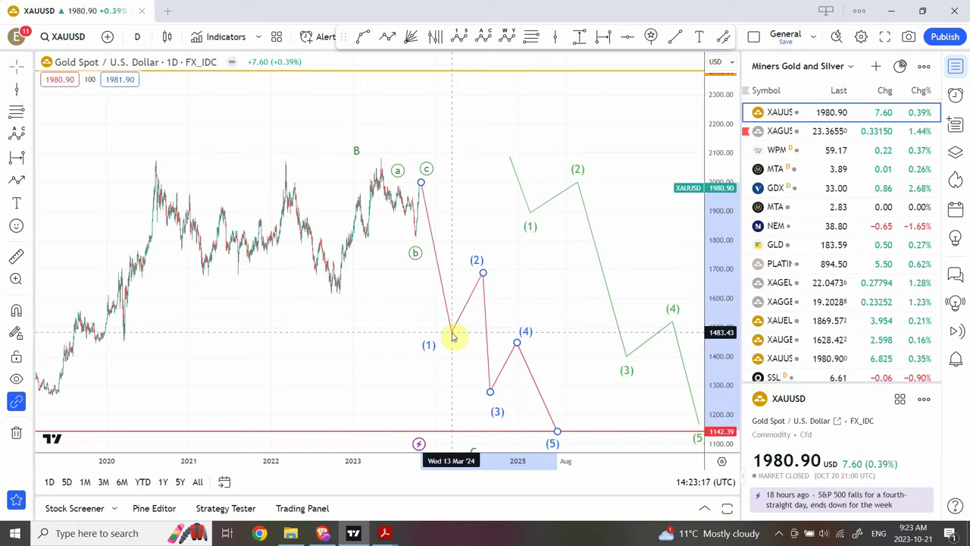
drag(481, 275, 467, 281)
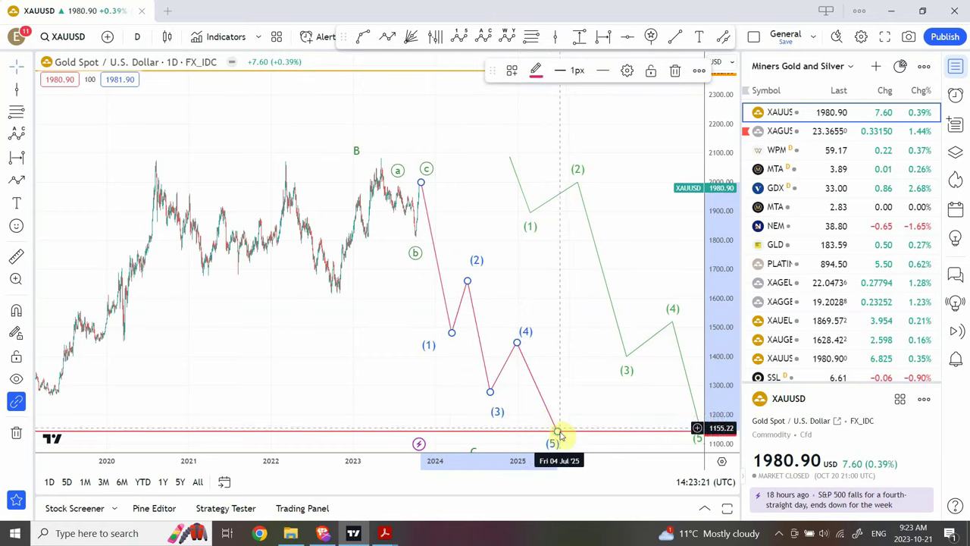
- Move the pink wave (5) endpoint earlier onto the 1142.39 line and nudge pivot (4) earlier
mouse_move(557, 433)
mouse_down()
mouse_move(536, 440)
mouse_move(533, 432)
mouse_up()
click(544, 407)
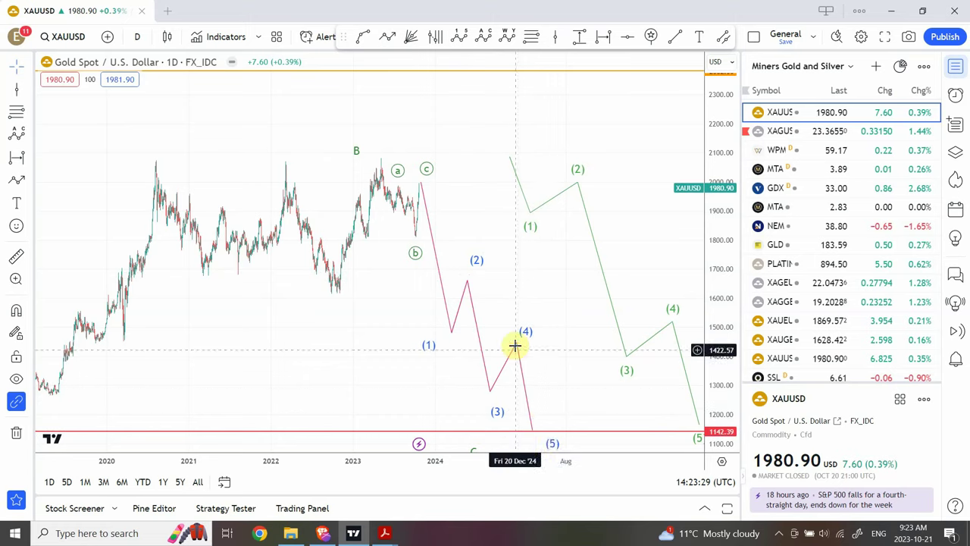
click(534, 432)
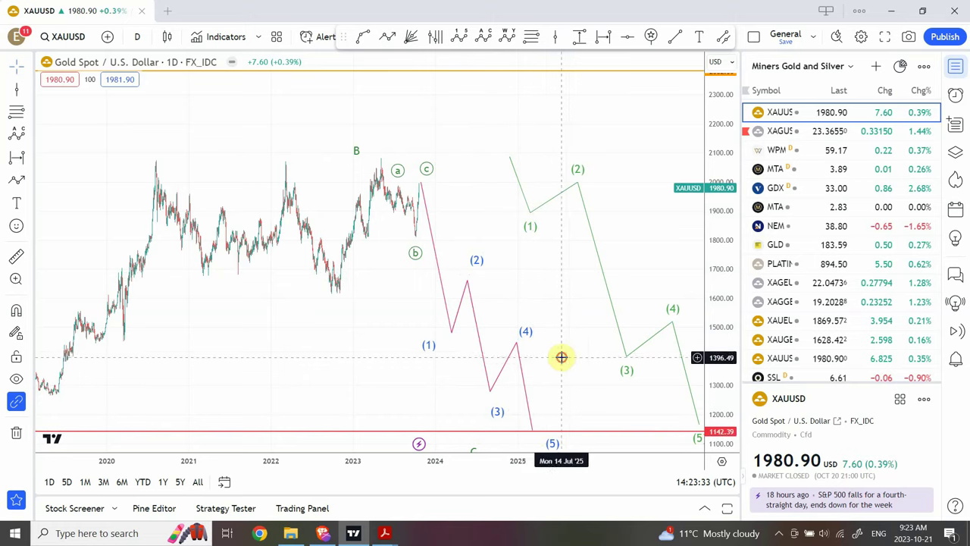
drag(516, 346, 506, 344)
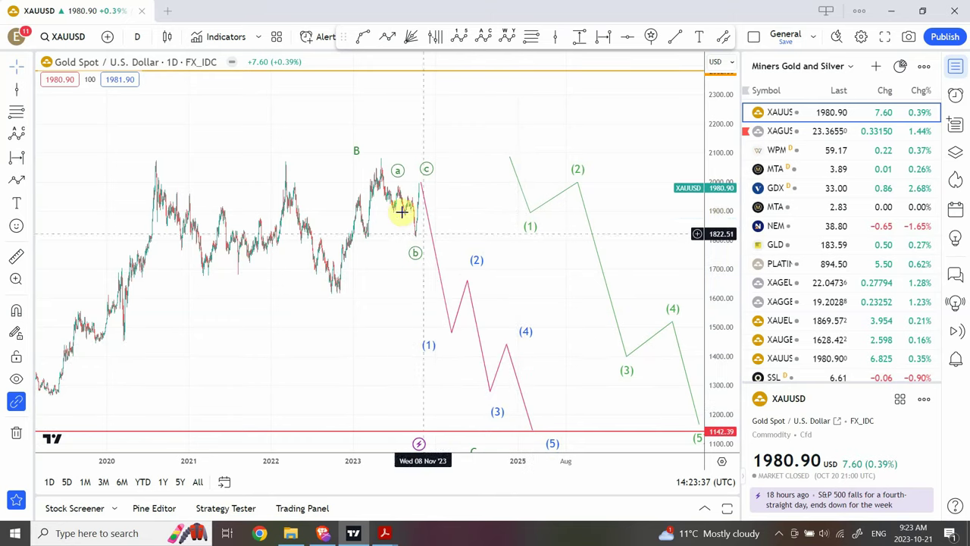